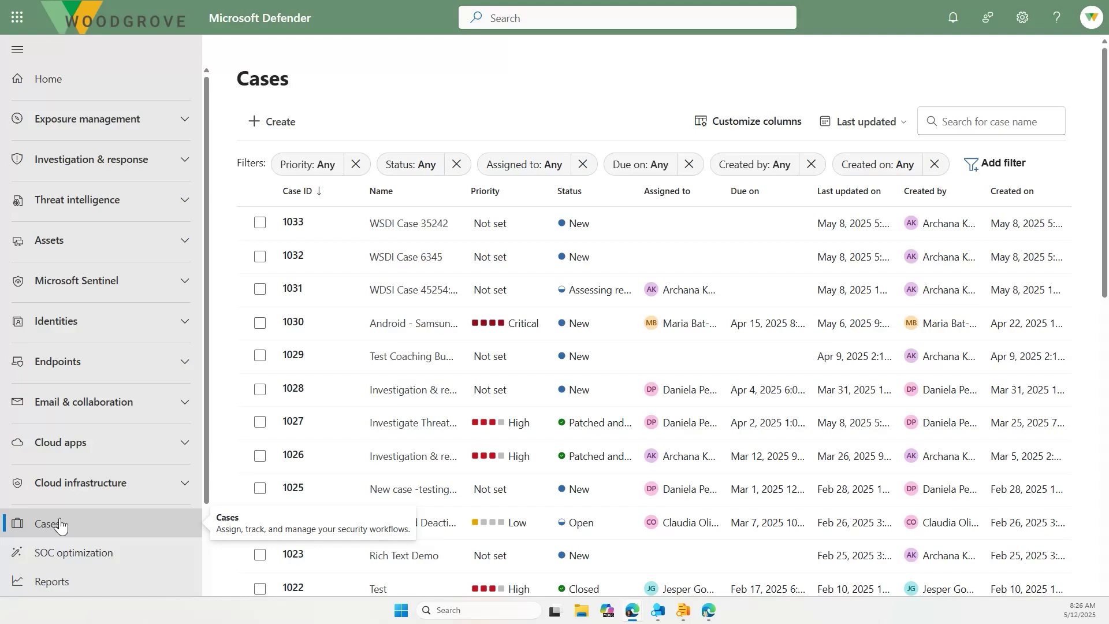
# Step: Collapse the navigation pane and filter the cases list to those assigned to me
pyautogui.click(17, 49)
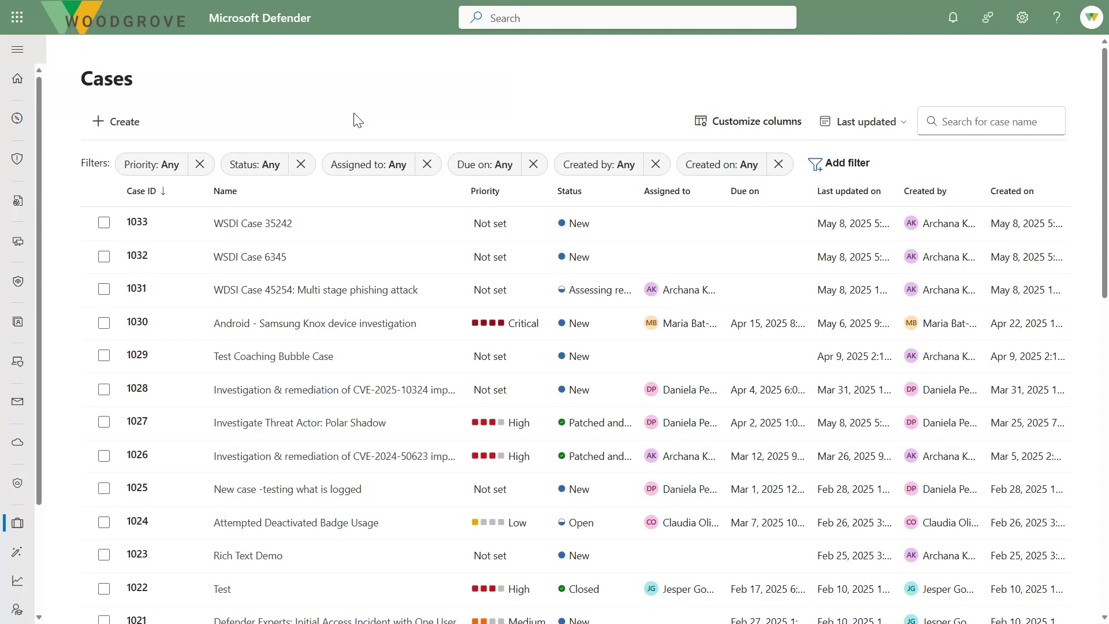
pyautogui.click(379, 166)
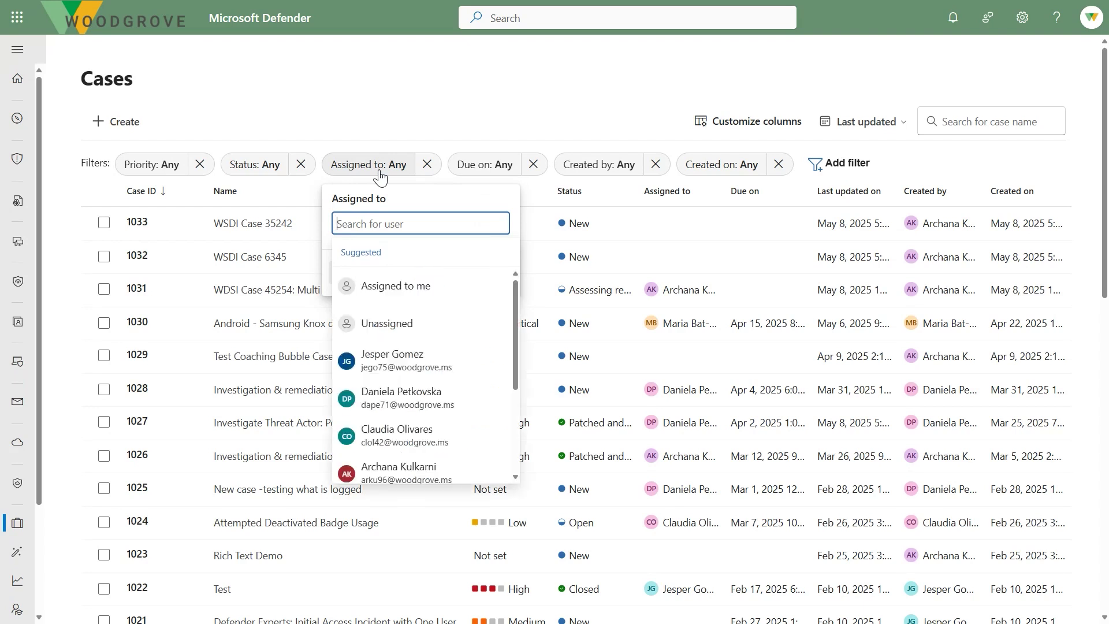
pyautogui.click(392, 285)
pyautogui.click(359, 275)
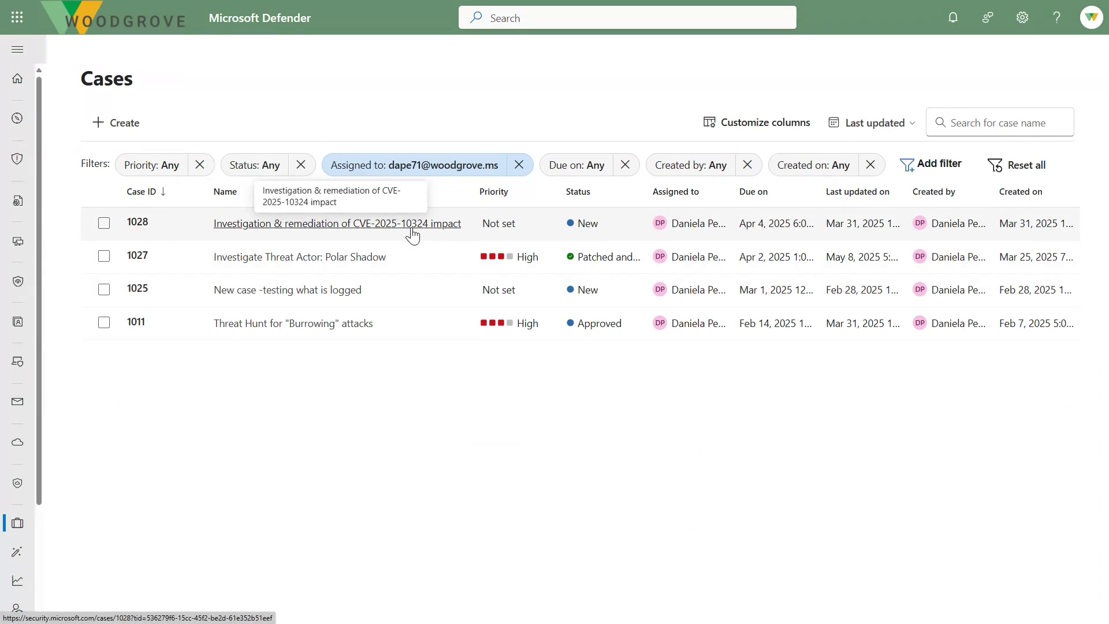
# Step: Open the case "Investigation & remediation of CVE-2025-10324 impact" and set its priority to High
pyautogui.click(412, 226)
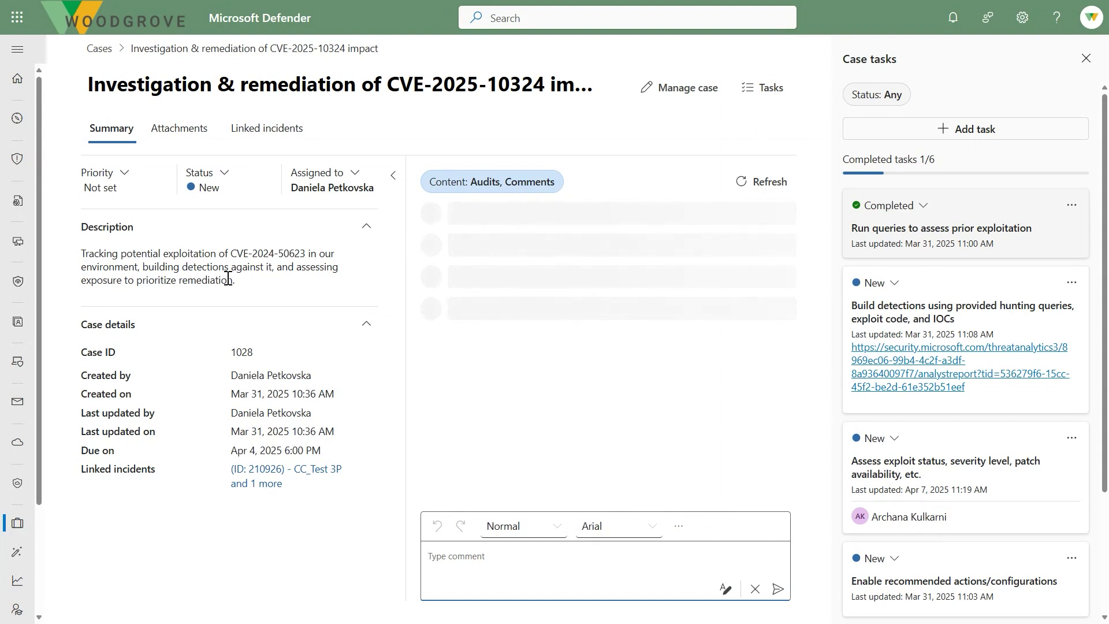
pyautogui.click(126, 179)
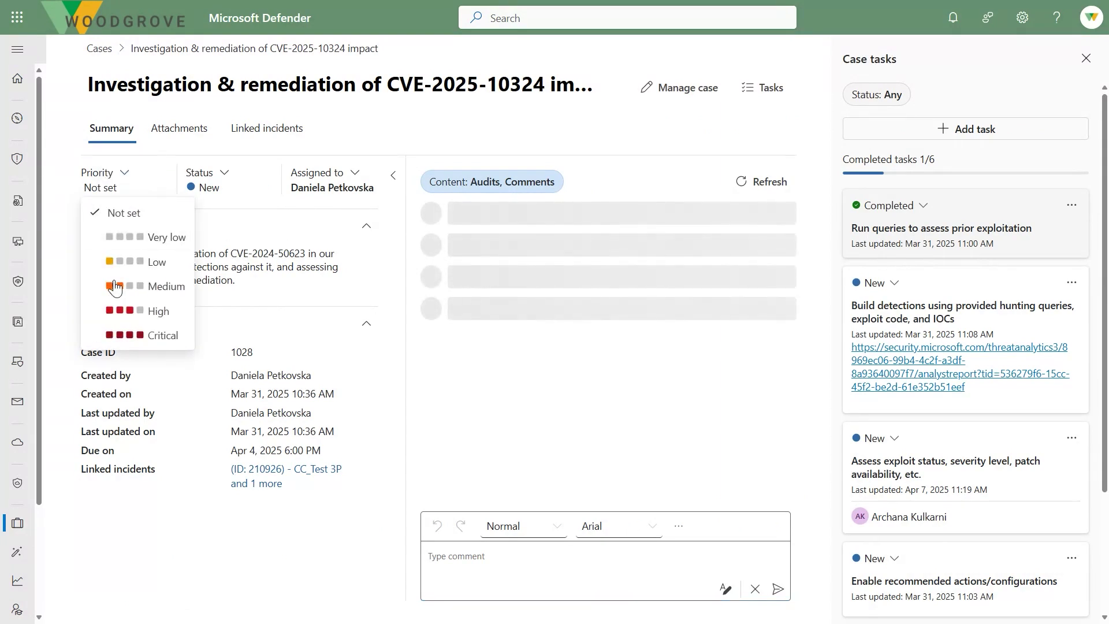
pyautogui.click(131, 311)
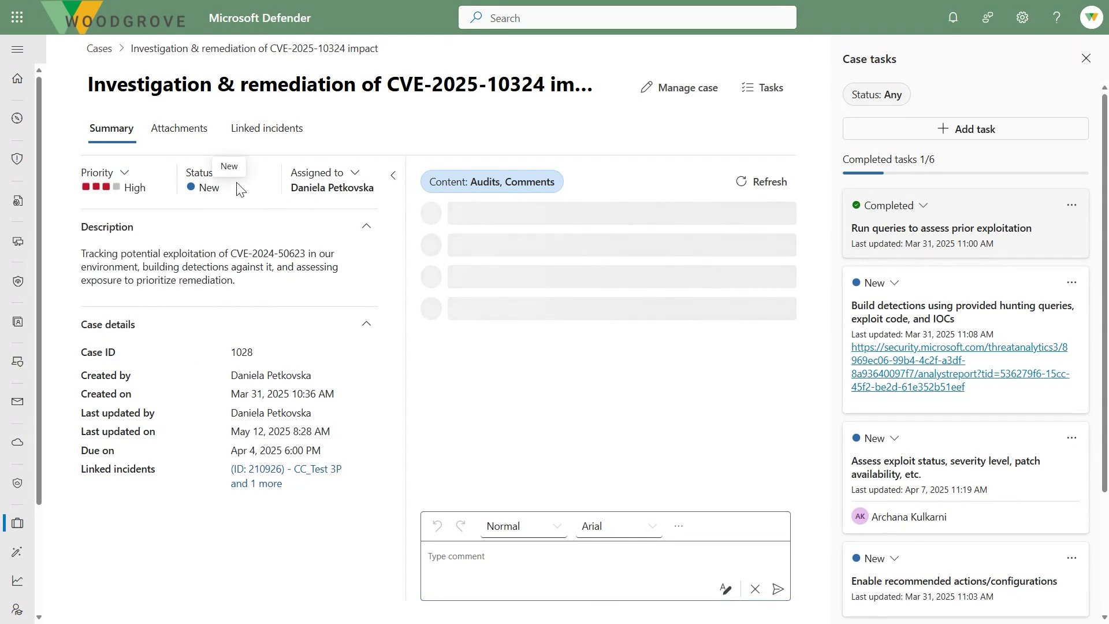
# Step: Examine the case's comments, including the posted hunting query and the table of event results
pyautogui.moveTo(323, 184)
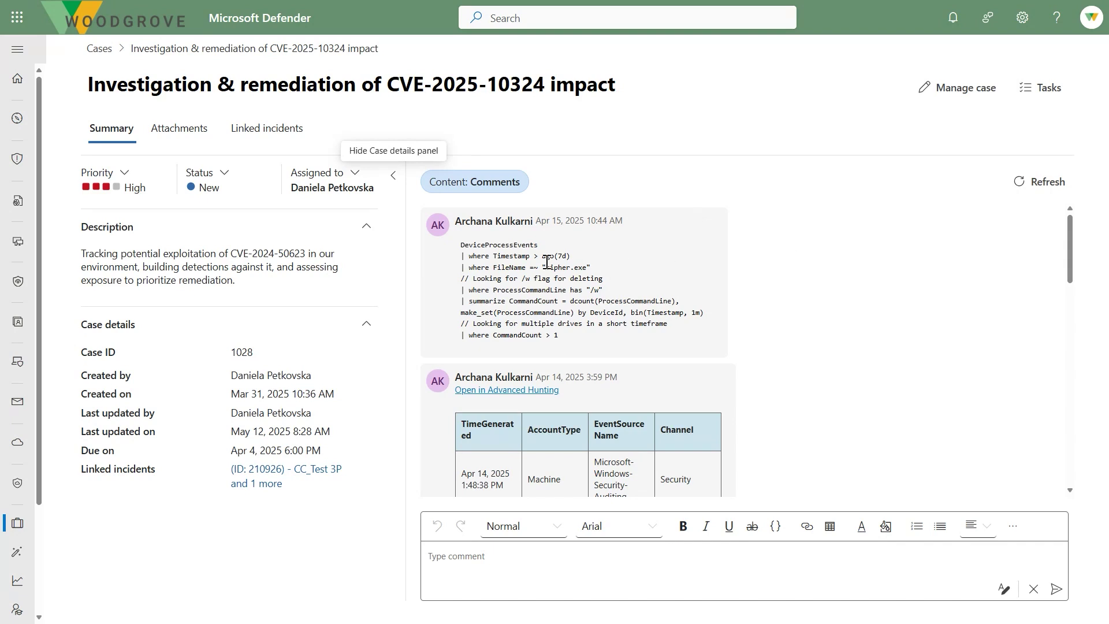
pyautogui.scroll(-2, 604, 258)
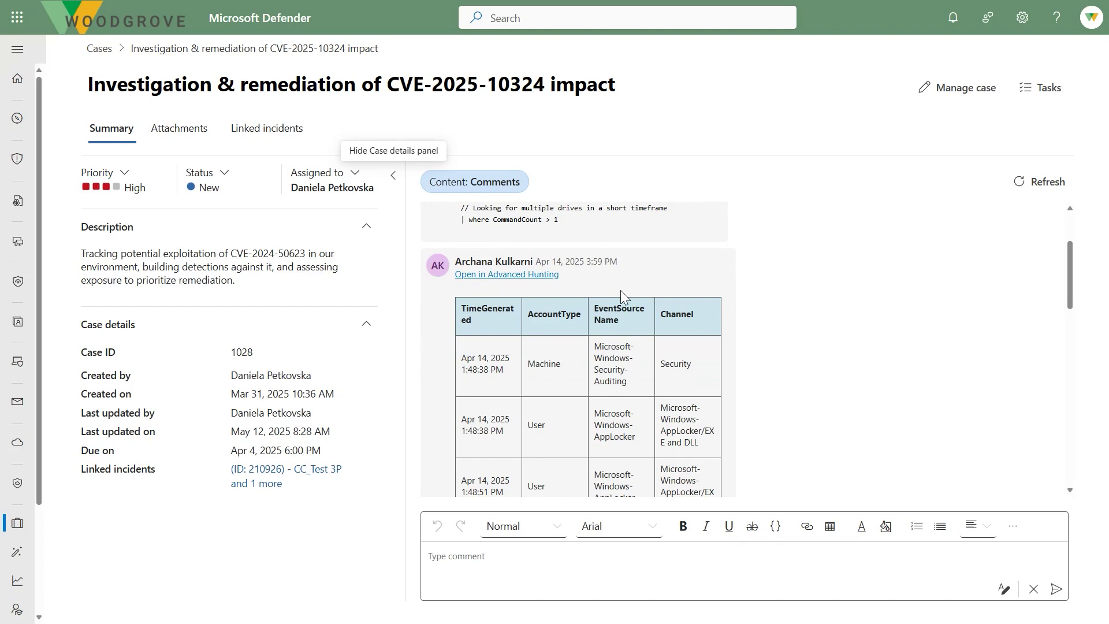
pyautogui.scroll(-1, 620, 290)
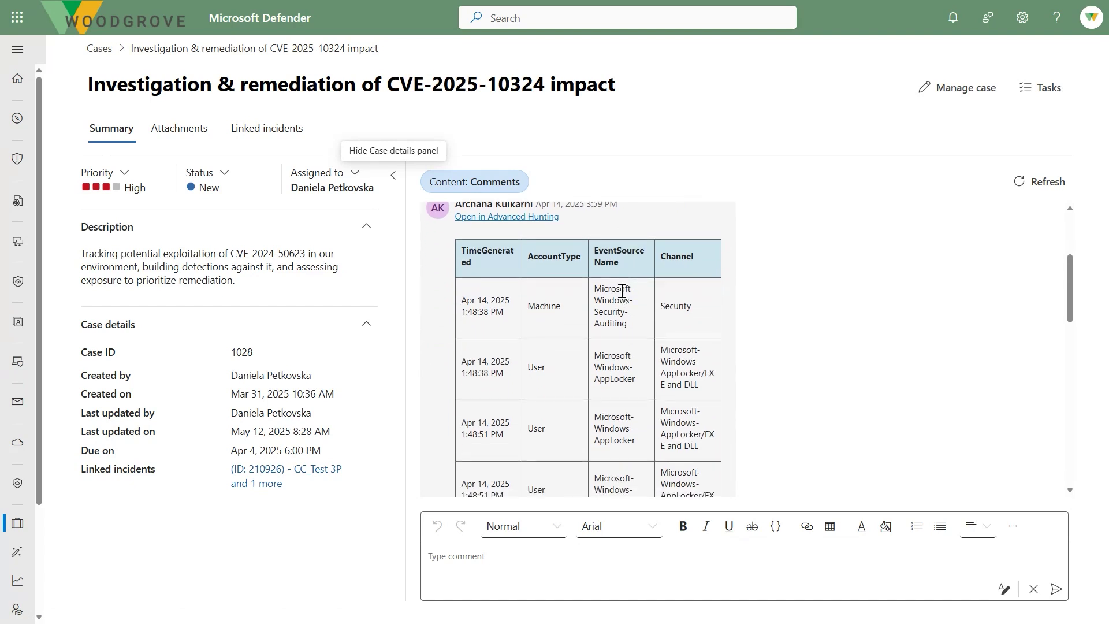
pyautogui.scroll(-1, 622, 290)
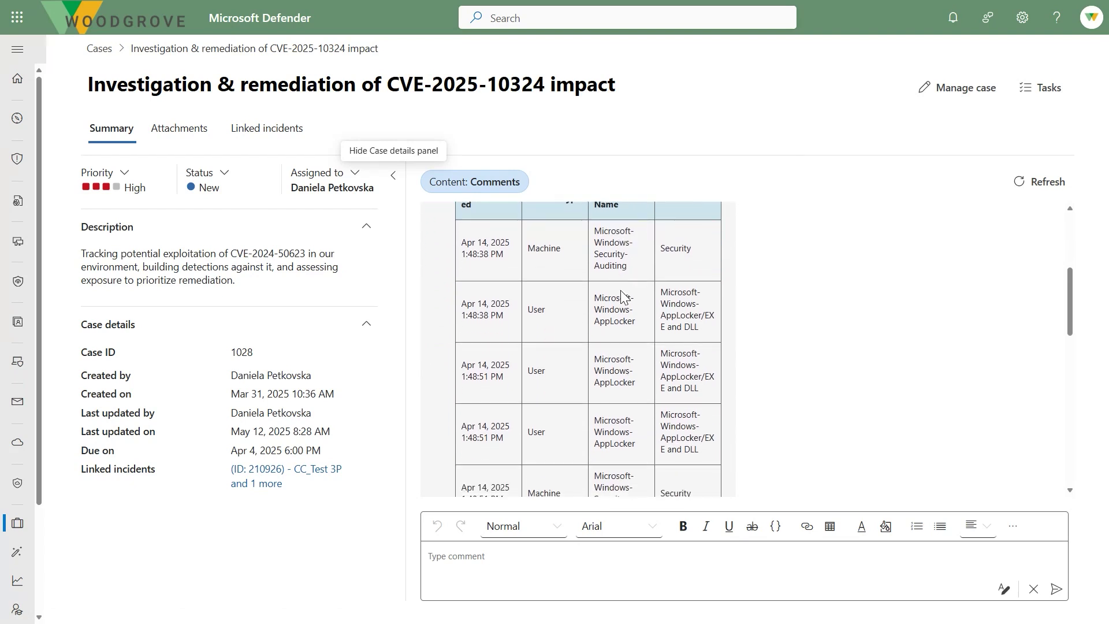
pyautogui.scroll(-2, 619, 297)
pyautogui.scroll(5, 619, 295)
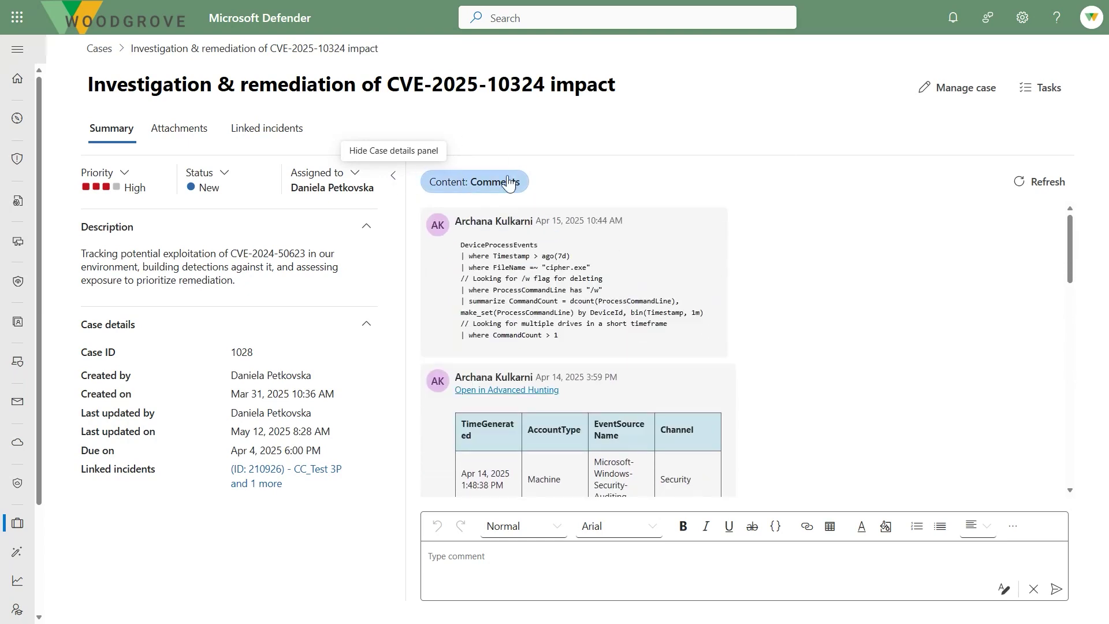
# Step: Open the case for management and review its editable fields down to the closing notes
pyautogui.click(957, 92)
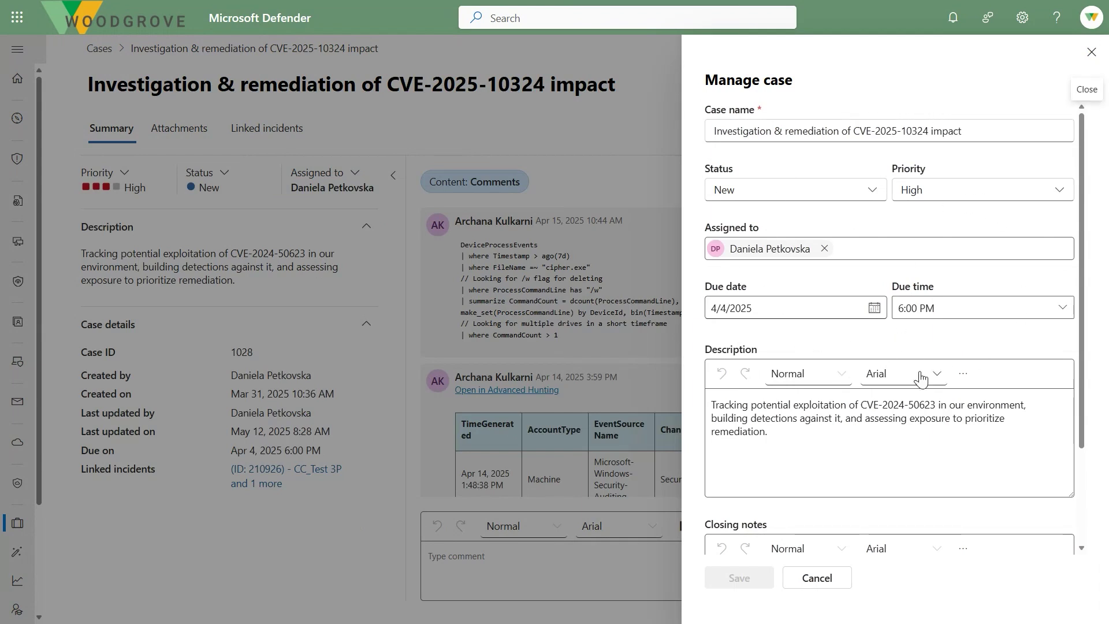
pyautogui.scroll(-2, 918, 359)
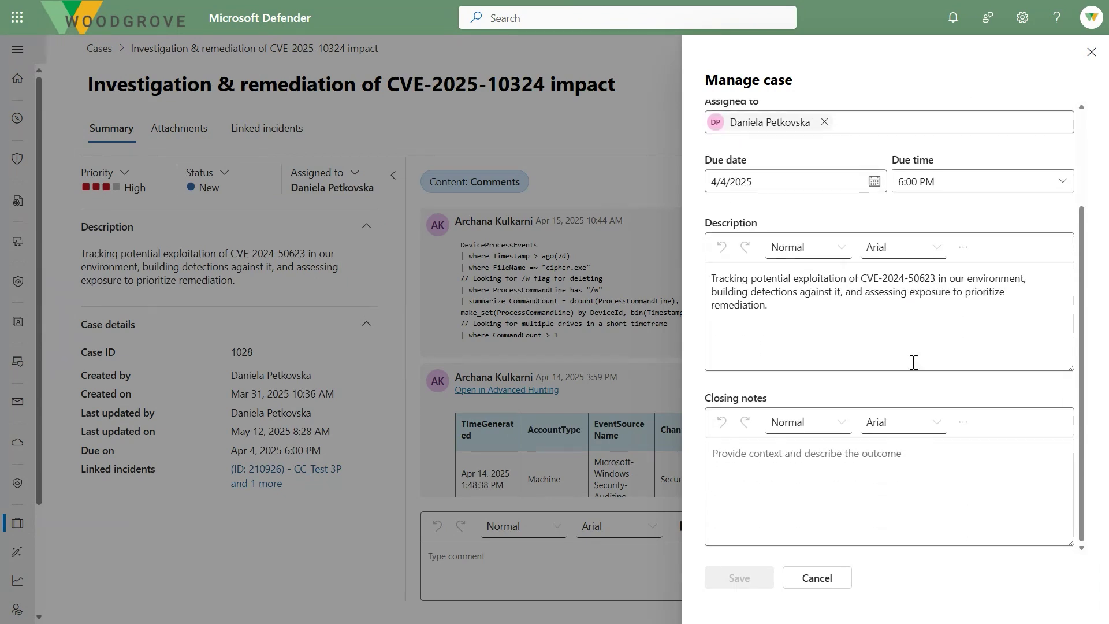
pyautogui.scroll(2, 913, 362)
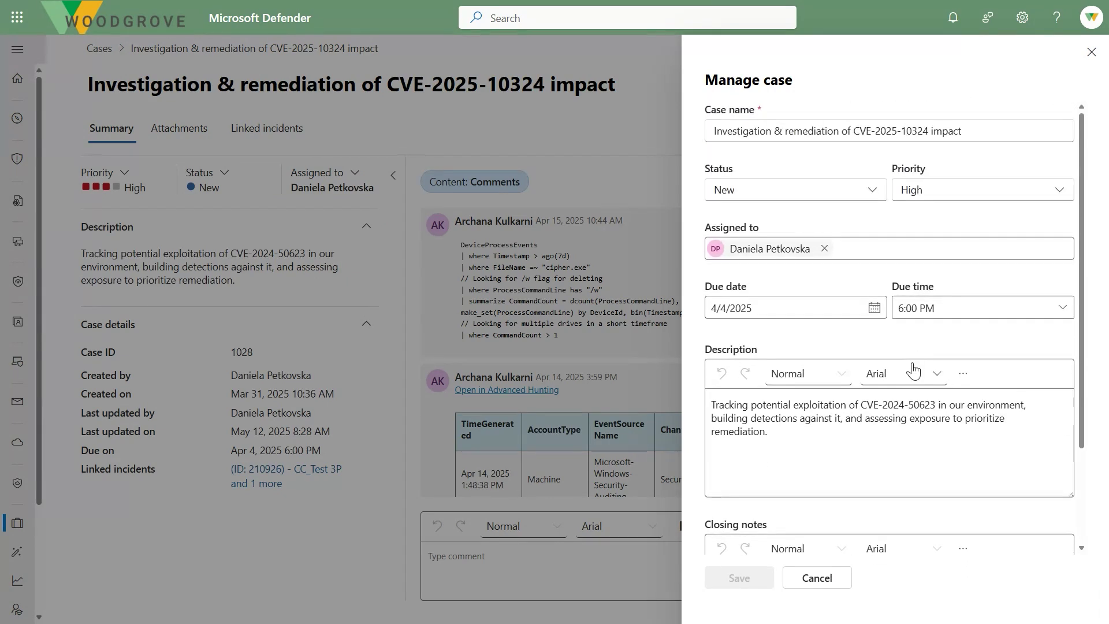
# Step: Open status customization for the case and review the subtypes under New, Open and Closed
pyautogui.click(874, 199)
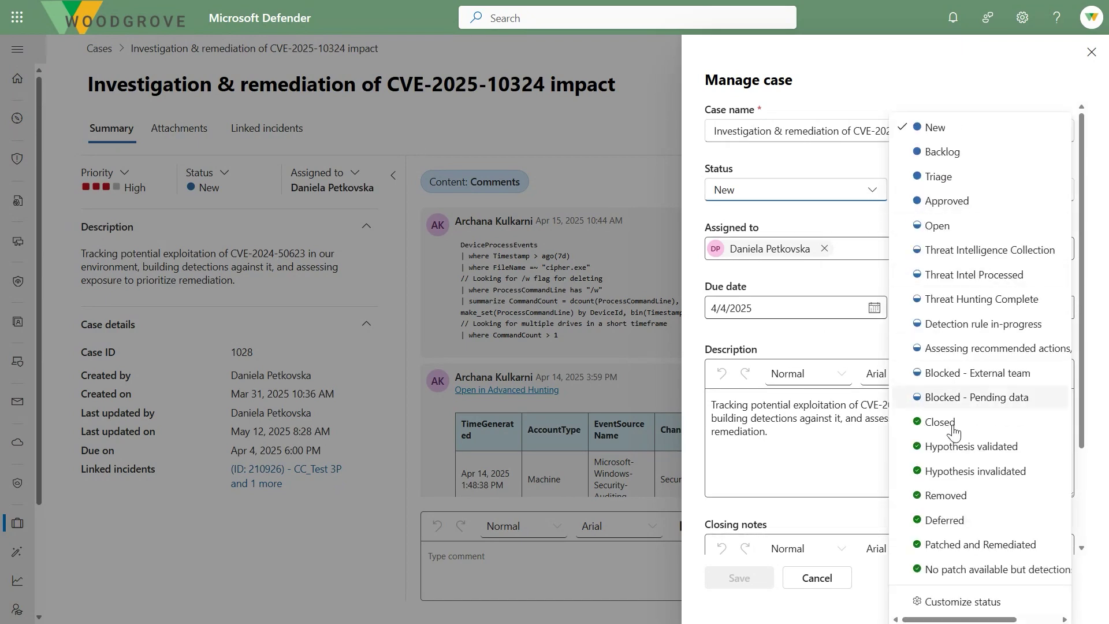
pyautogui.click(960, 601)
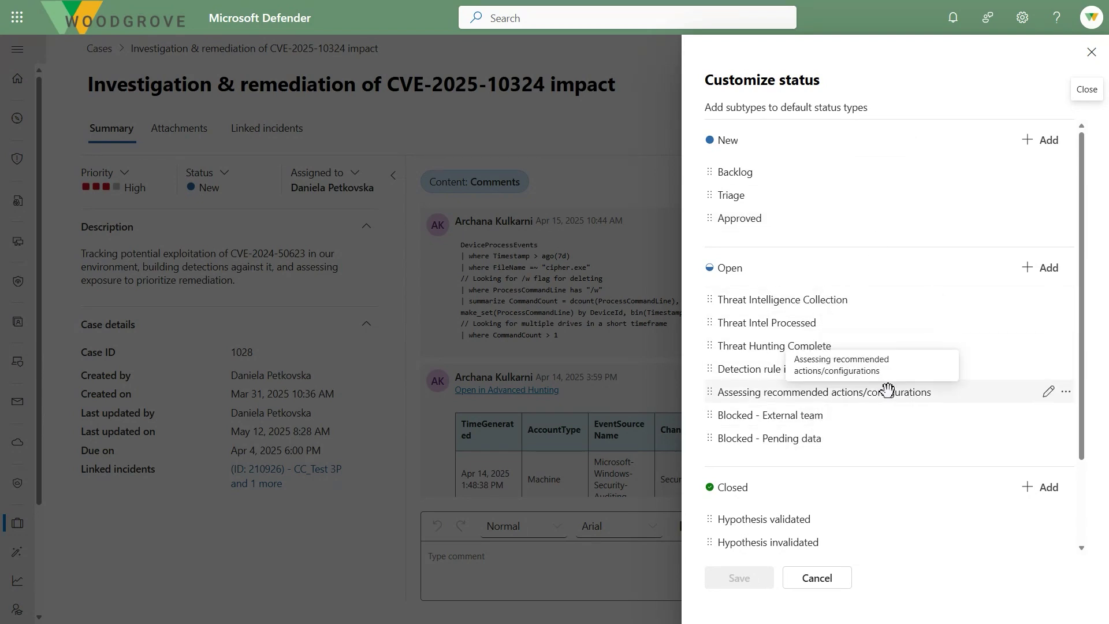
pyautogui.scroll(-1, 888, 389)
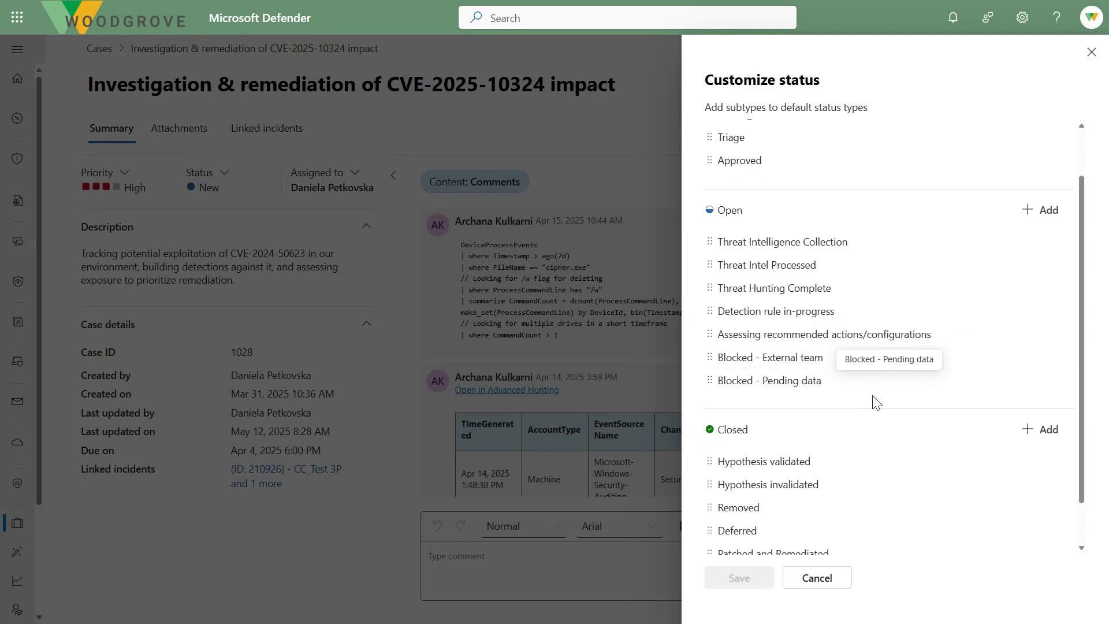
pyautogui.scroll(-1, 881, 399)
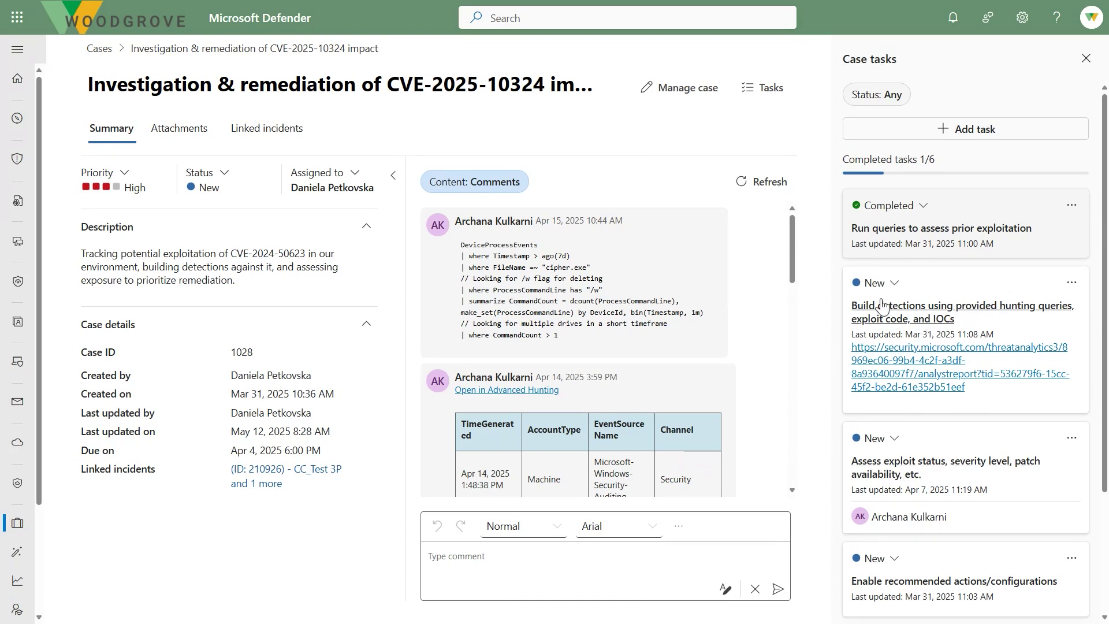
# Step: Open the task "Build detections using provided hunting queries, exploit code, and IOCs" and review its available statuses
pyautogui.click(897, 324)
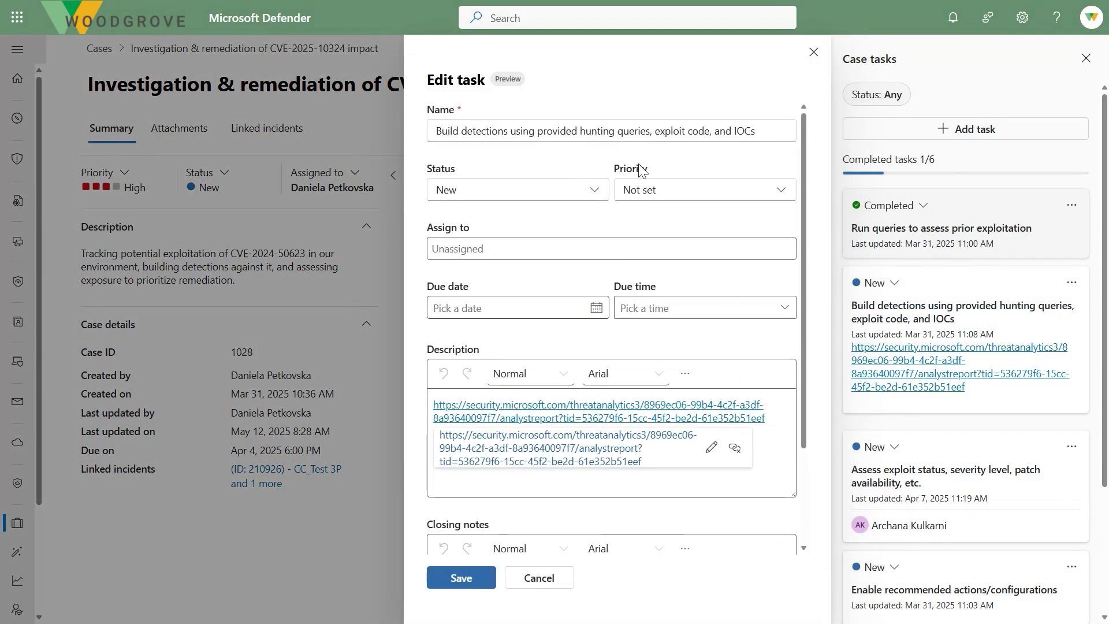
pyautogui.click(595, 191)
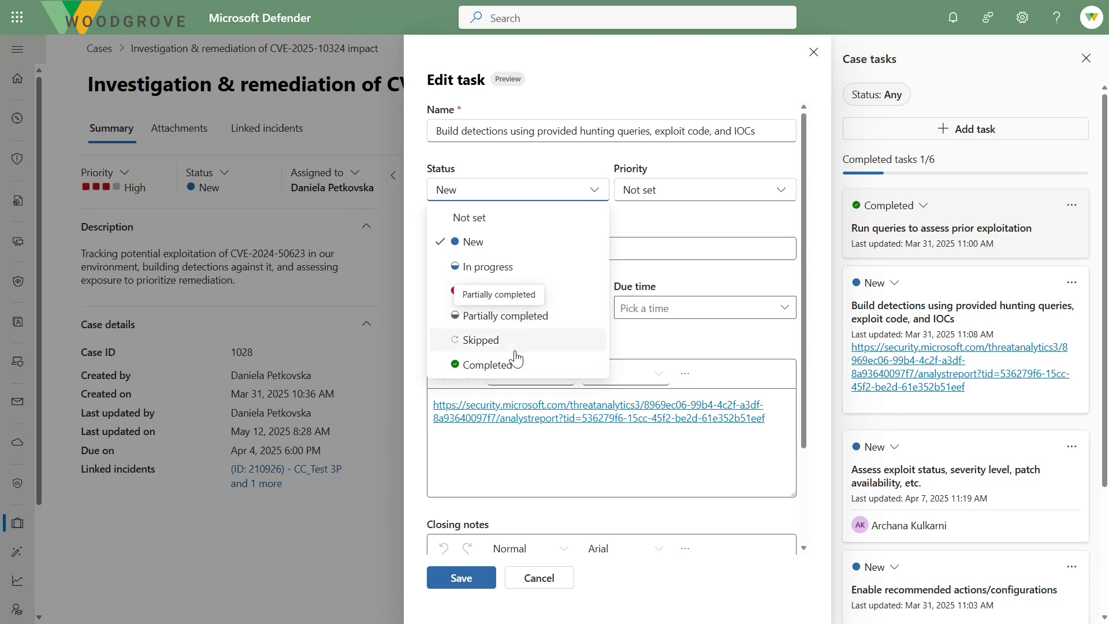
pyautogui.click(667, 353)
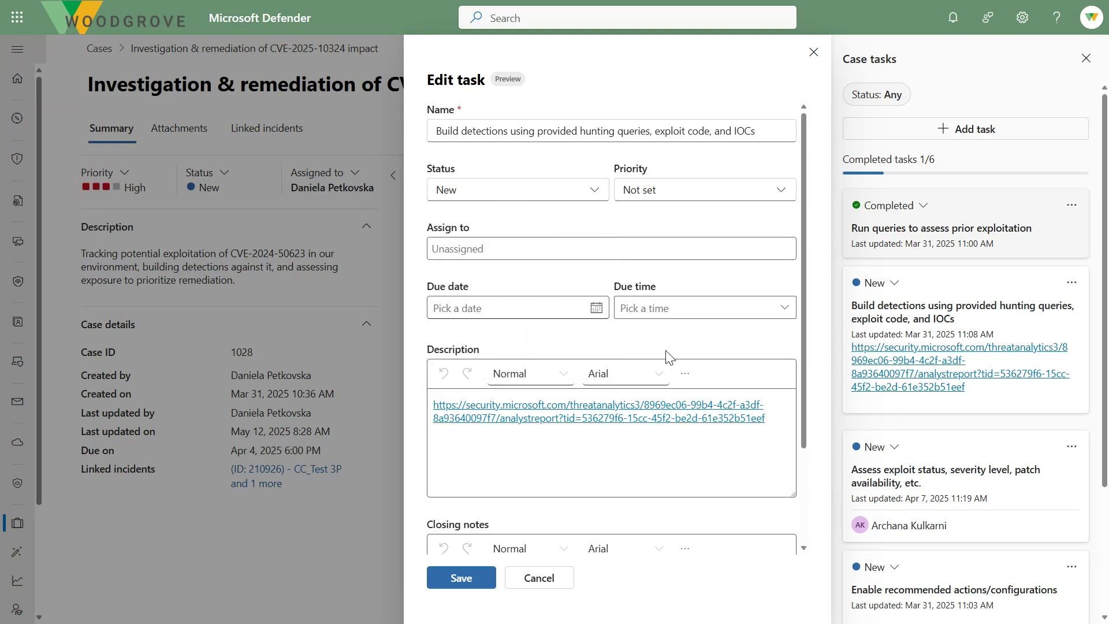
# Step: Try assigning the detection-building task to a suggested team member, and review its description and closing notes fields
pyautogui.click(609, 256)
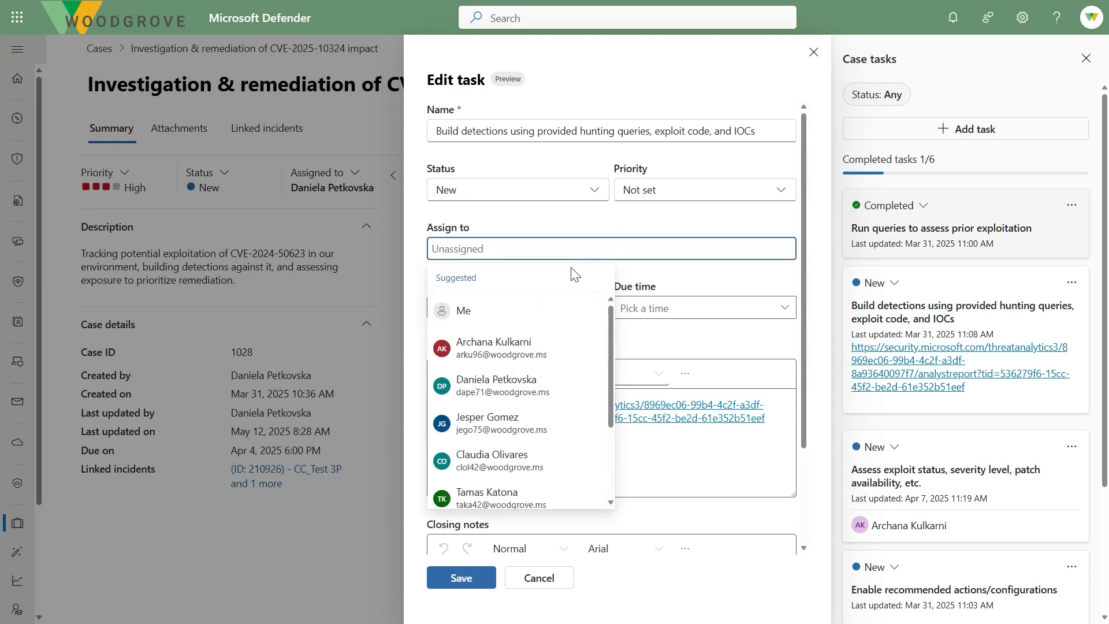
pyautogui.click(516, 431)
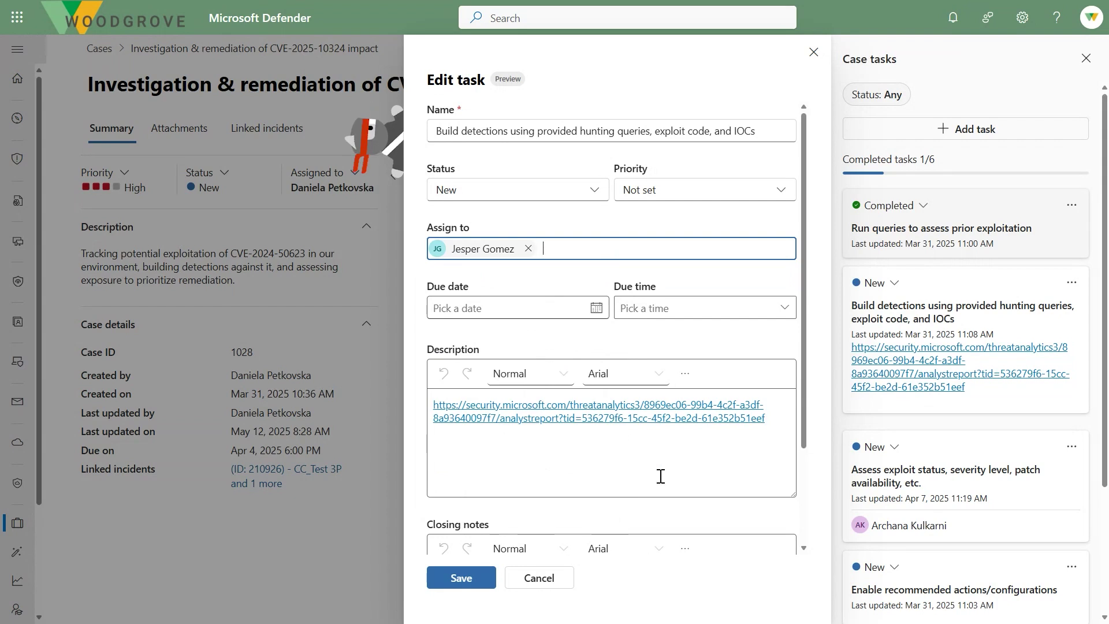
pyautogui.scroll(-2, 661, 476)
pyautogui.scroll(1, 661, 477)
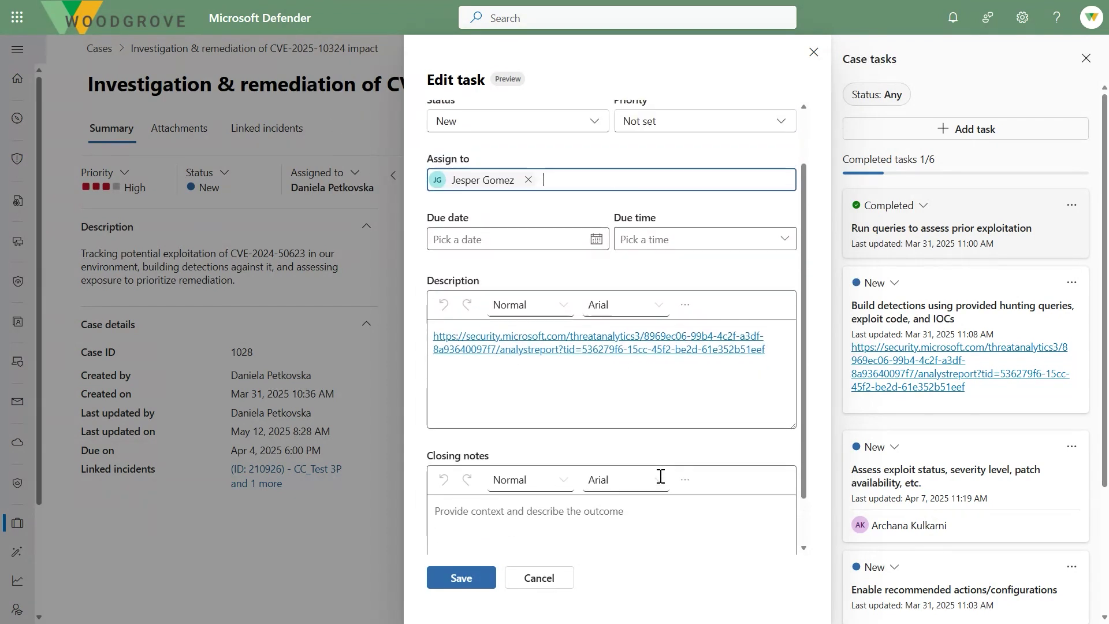
pyautogui.scroll(2, 659, 476)
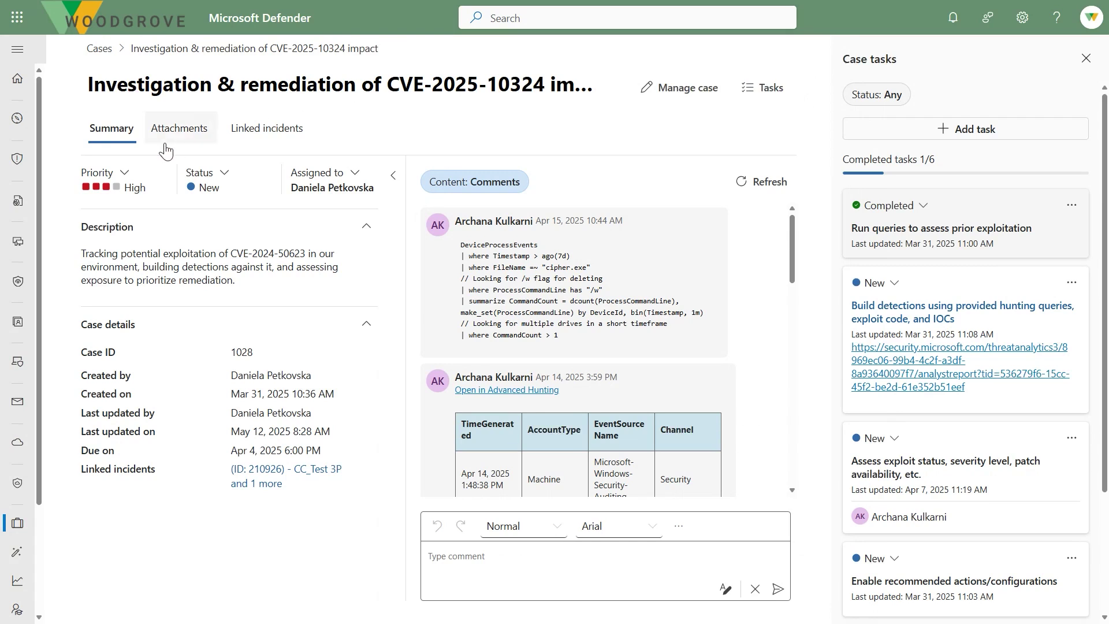
# Step: View the case's attachments and filter the activity feed on its summary to audits only
pyautogui.click(175, 136)
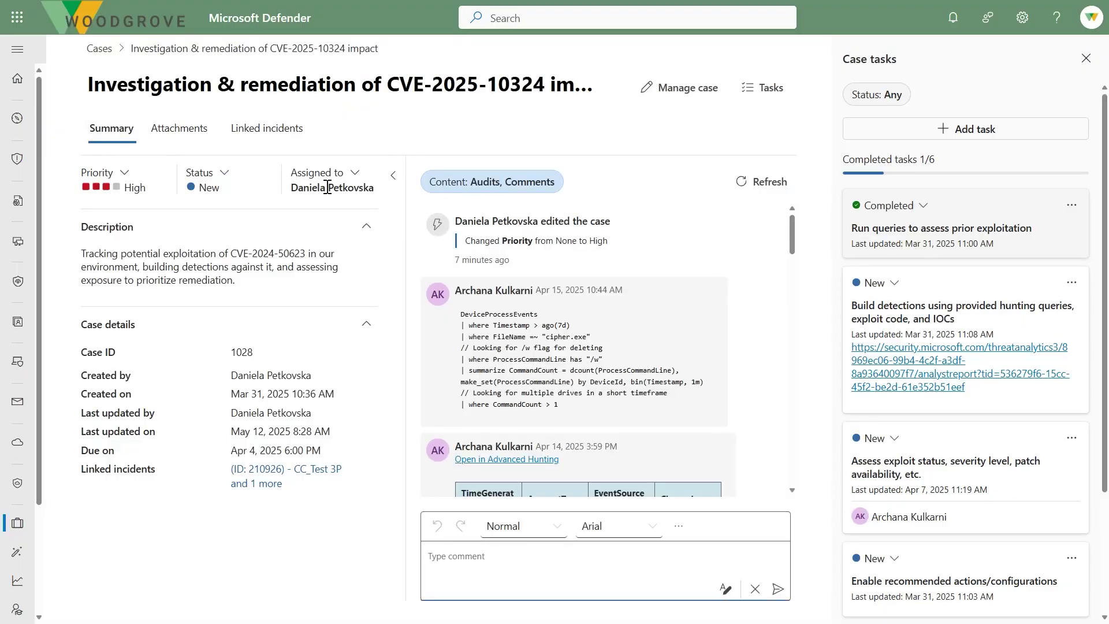
pyautogui.click(477, 195)
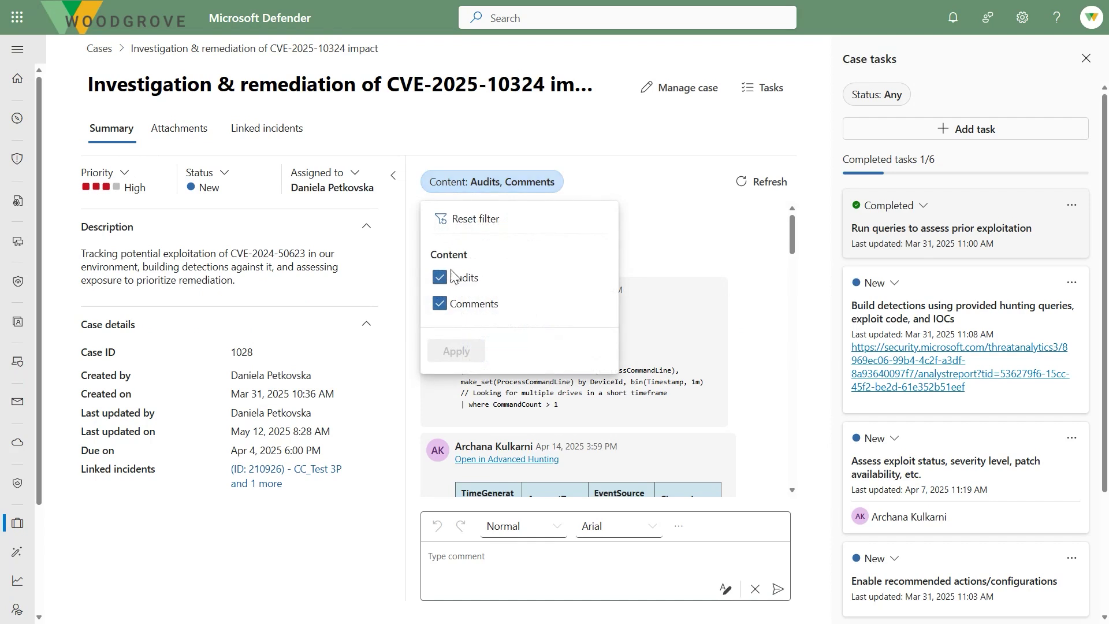
pyautogui.click(456, 351)
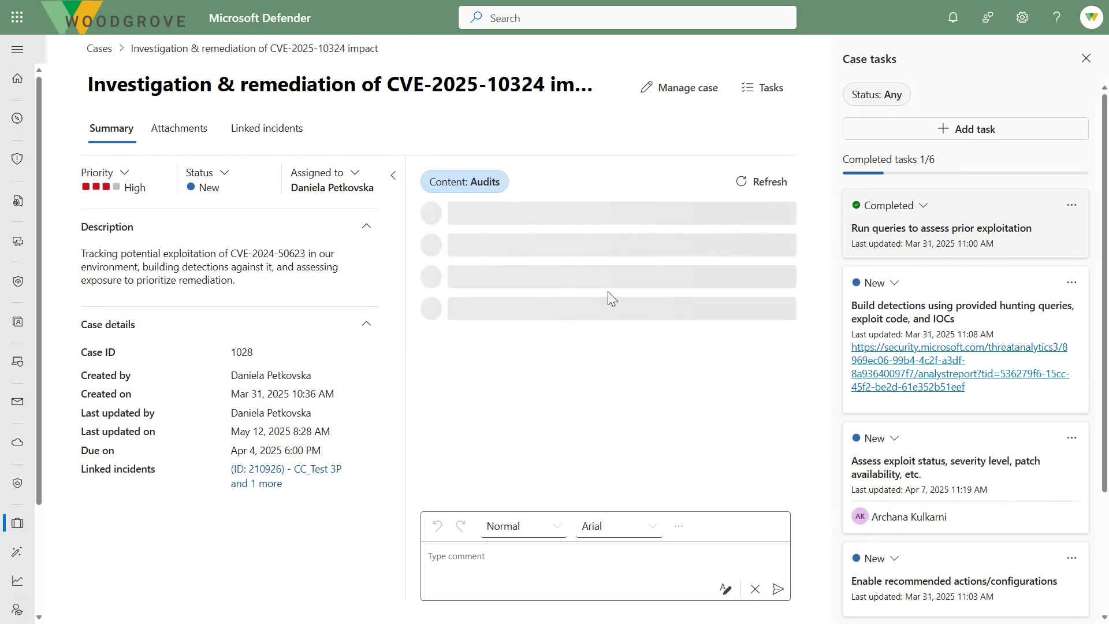
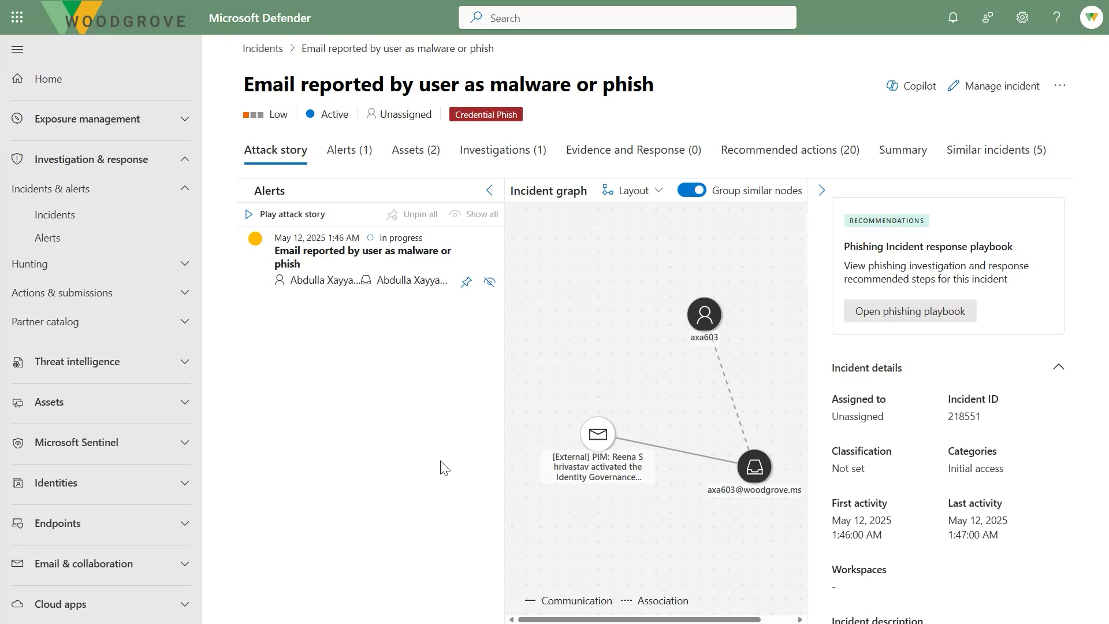
# Step: Start linking the "Email reported by user as malware or phish" incident to a case and select "Threat Hunt for "Burrowing" attacks"
pyautogui.click(17, 51)
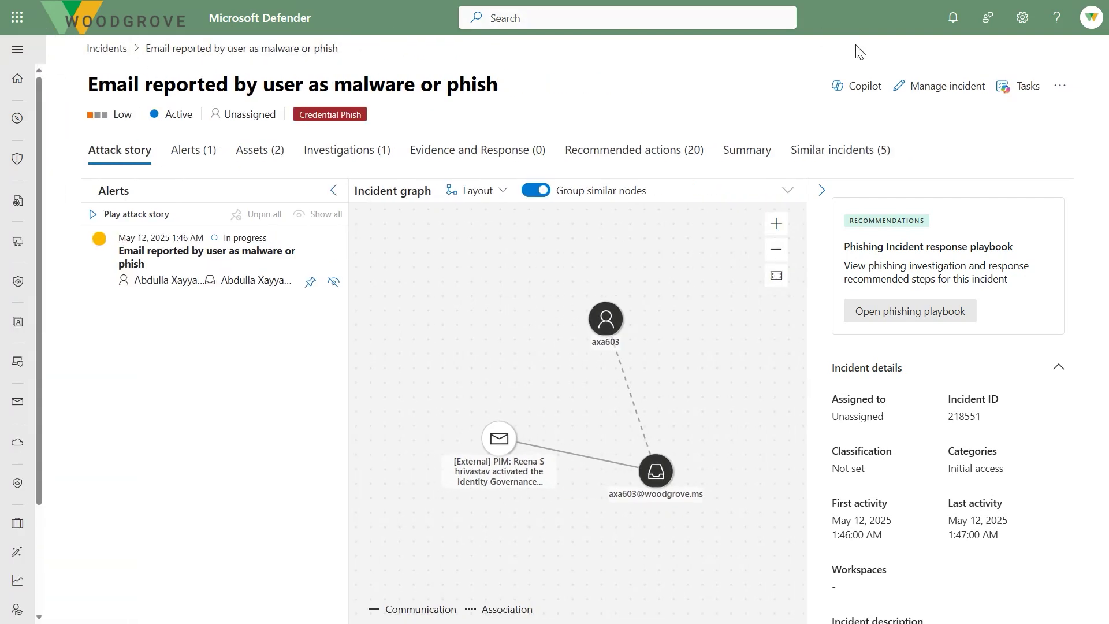
pyautogui.click(1066, 85)
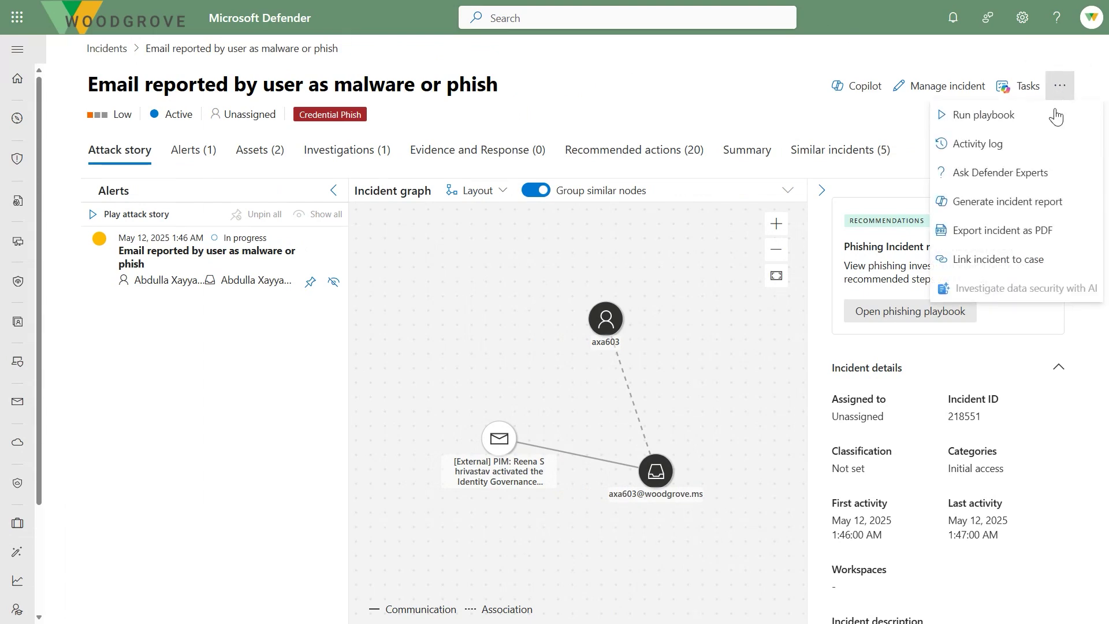
pyautogui.click(985, 260)
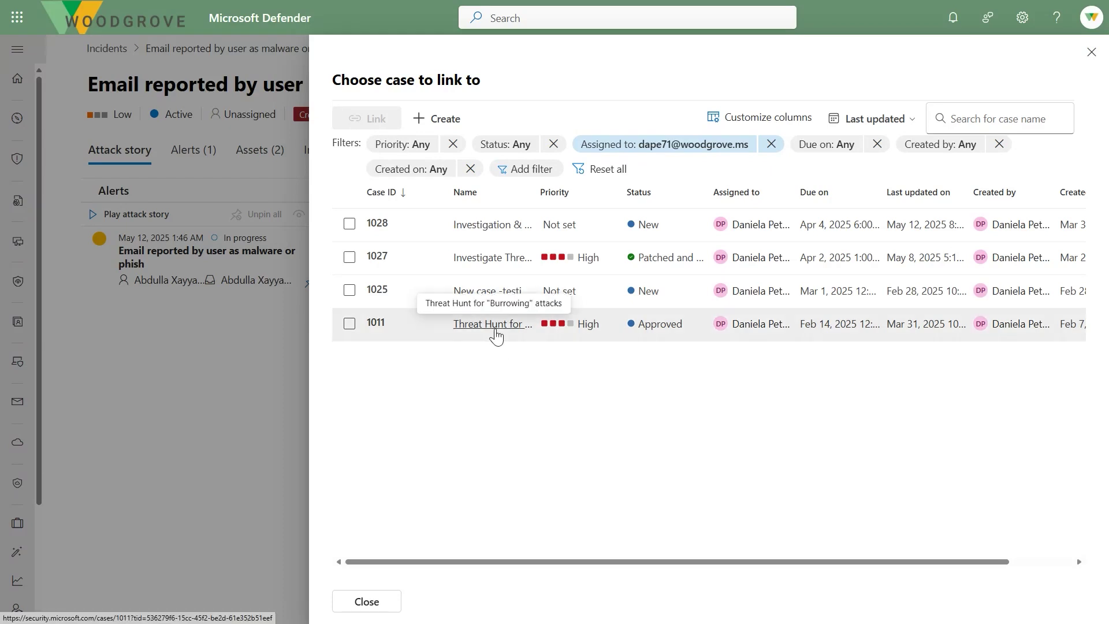
pyautogui.click(495, 332)
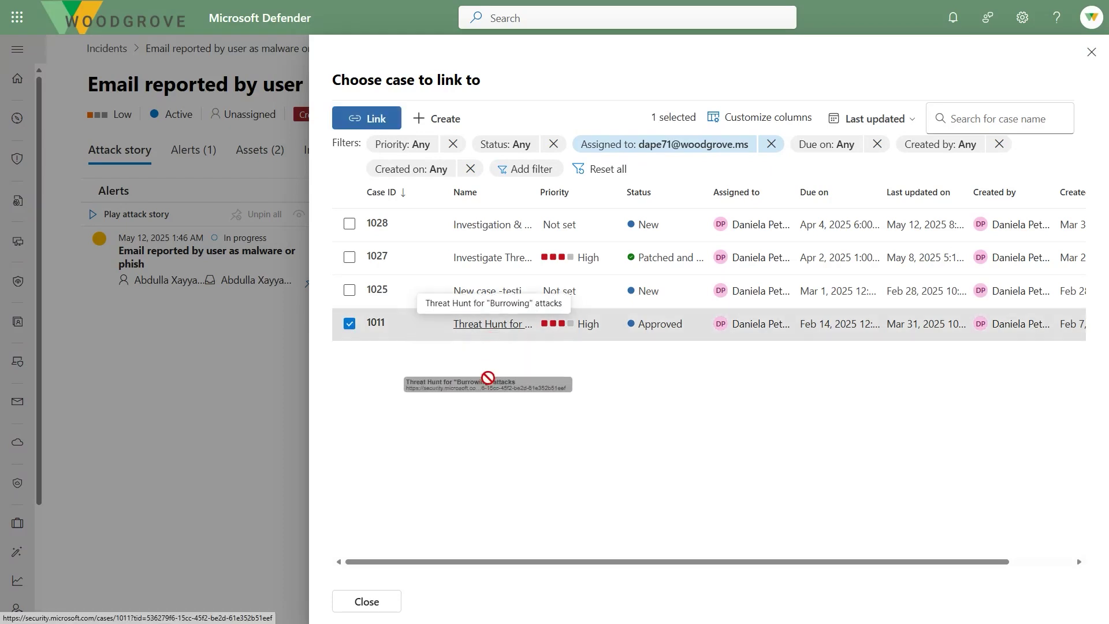
# Step: Create a case named "Tune detection logic", assigned to a suggested team member and due 5/14/2025
pyautogui.click(438, 119)
pyautogui.moveTo(785, 129); pyautogui.dragTo(703, 138)
pyautogui.write('Tune detection logic')
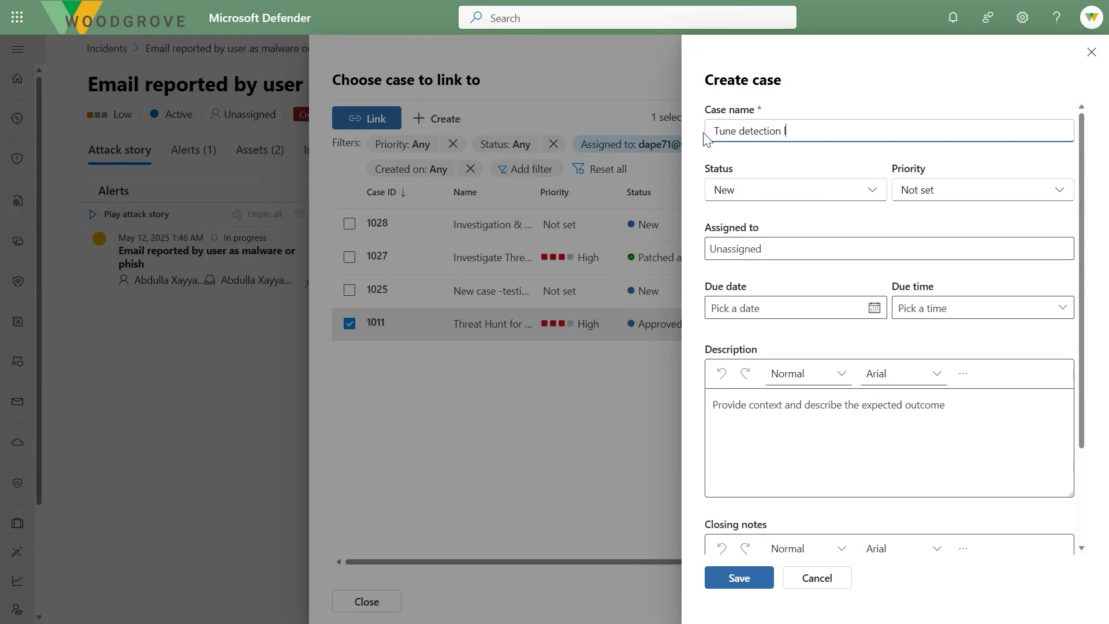
pyautogui.click(747, 249)
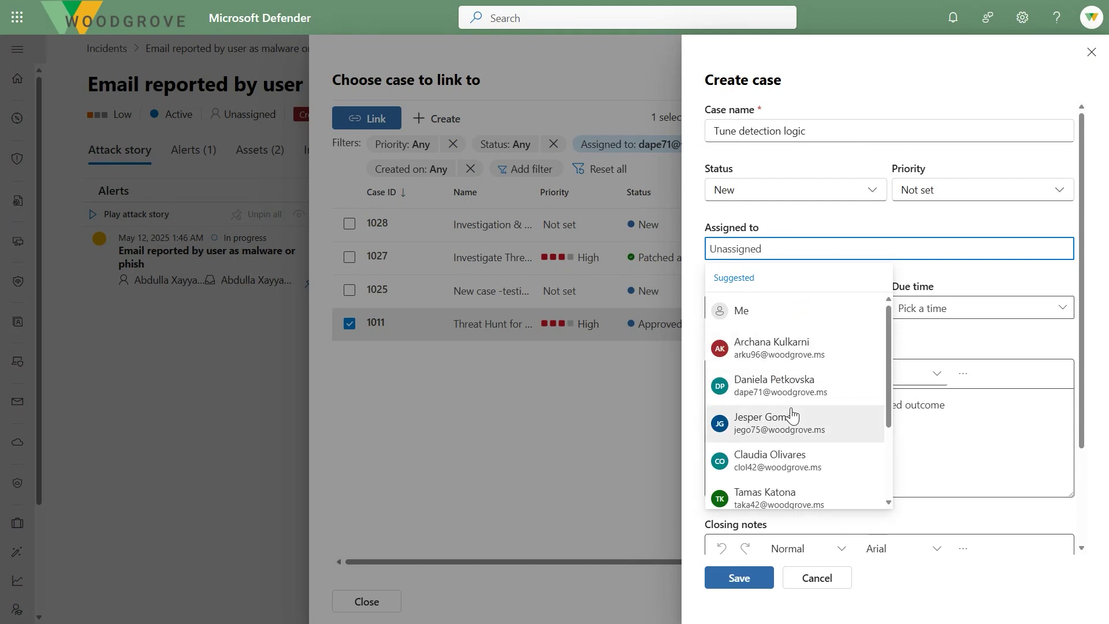
pyautogui.click(791, 420)
pyautogui.click(873, 307)
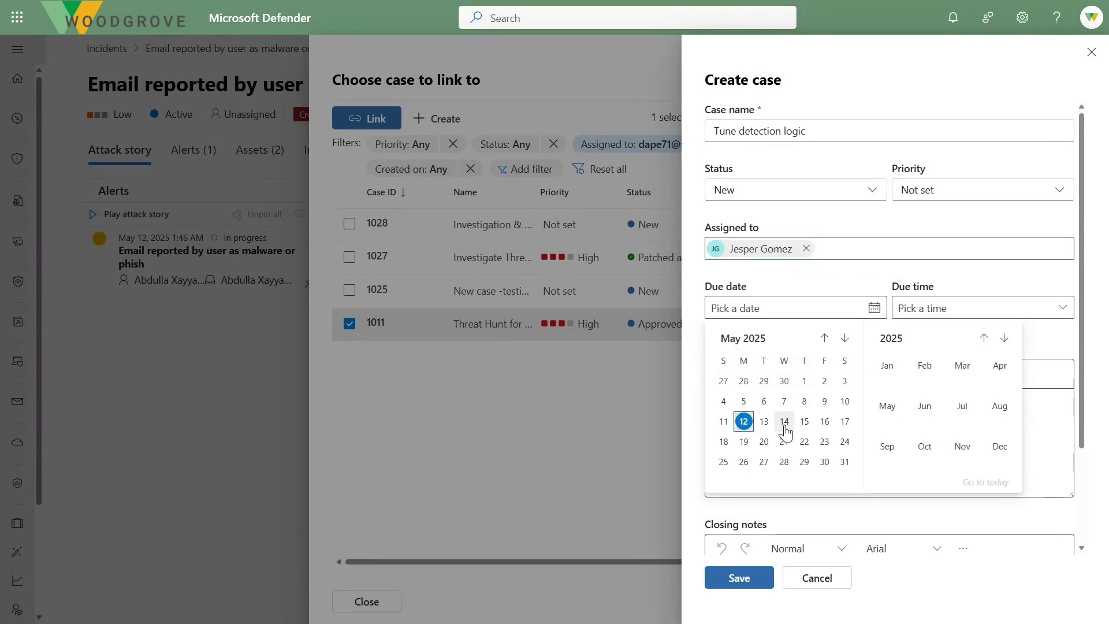
pyautogui.click(785, 424)
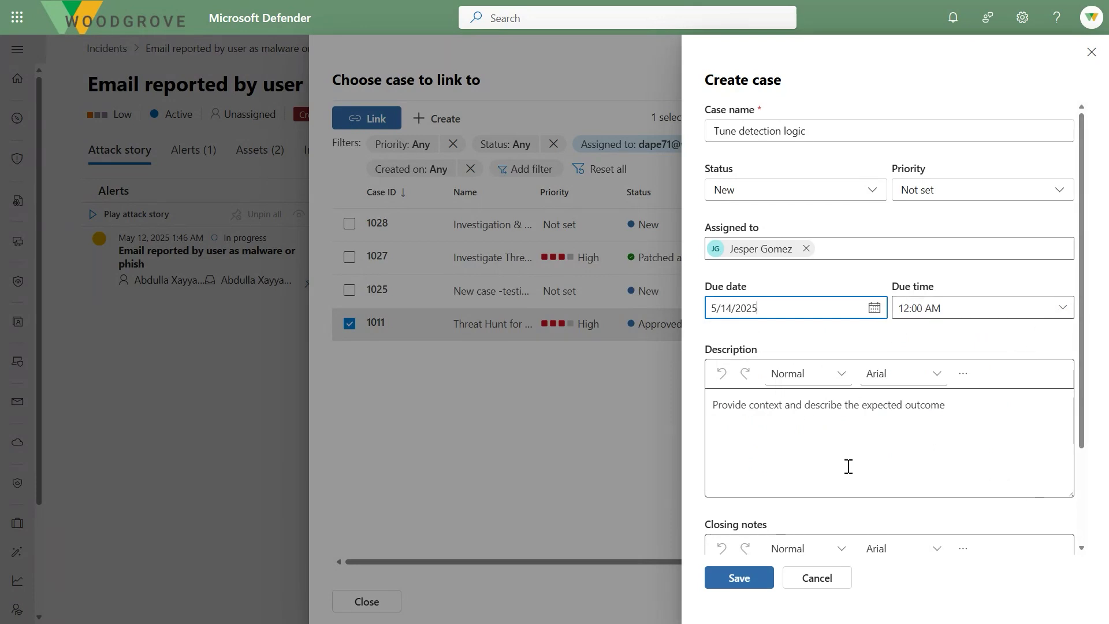
pyautogui.click(747, 578)
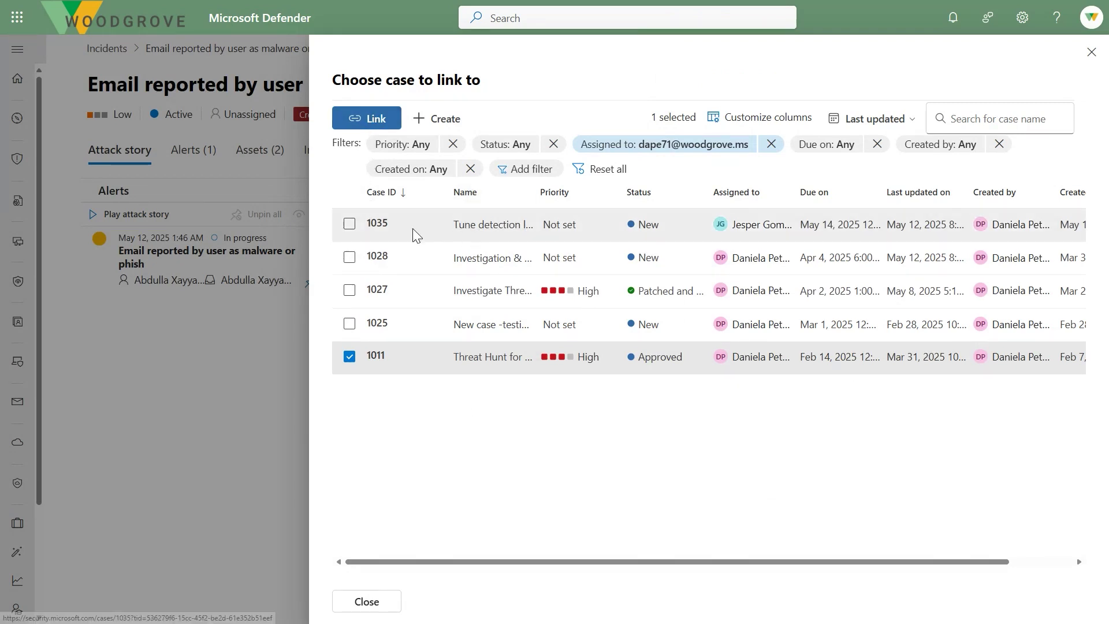
# Step: Link the incident to the new "Tune detection logic" case and open that case from the incident page
pyautogui.click(350, 224)
pyautogui.click(371, 118)
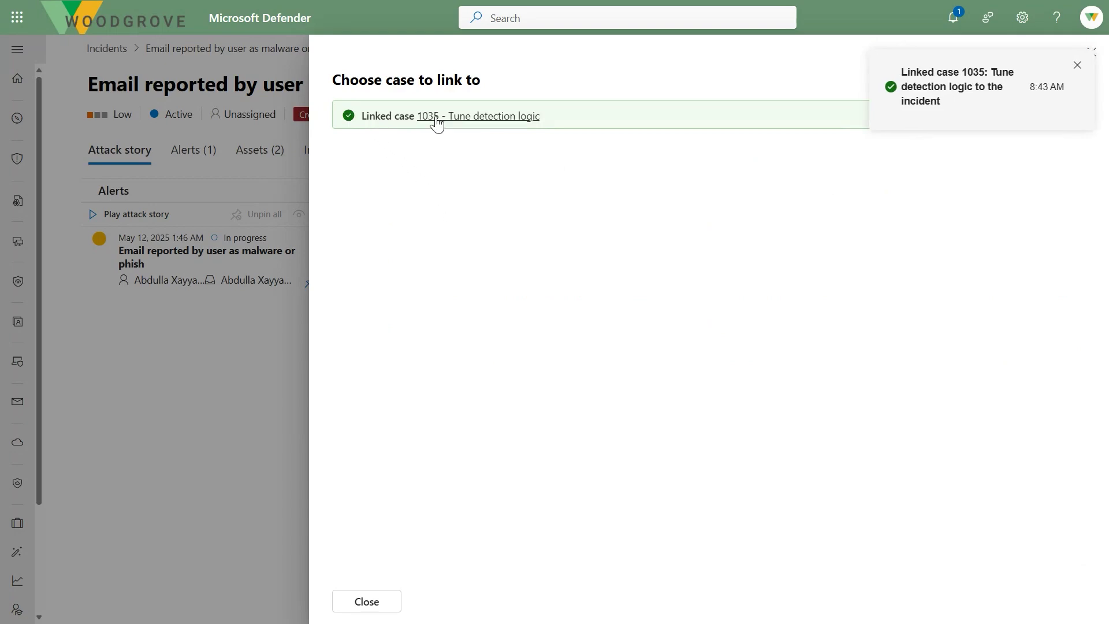
pyautogui.click(1077, 65)
pyautogui.click(1092, 53)
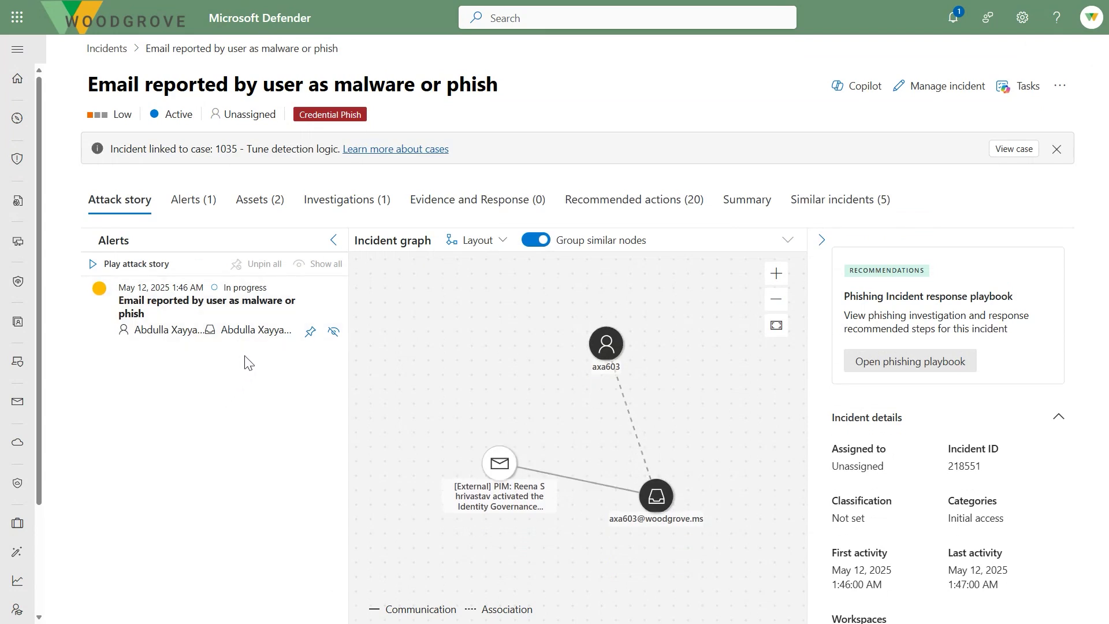
pyautogui.click(1026, 149)
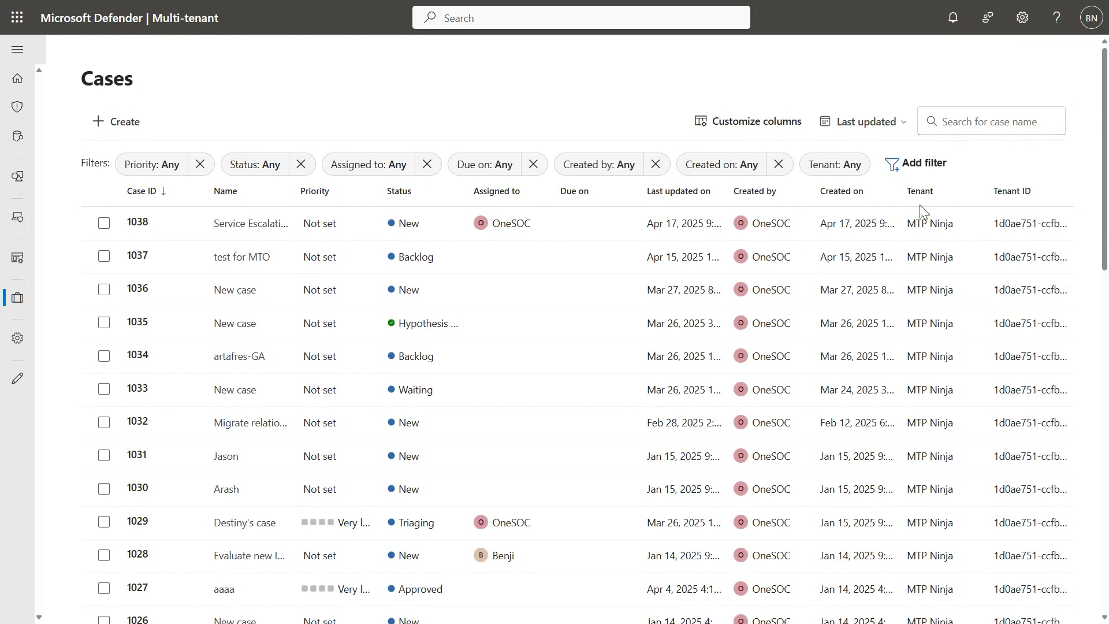
# Step: Review the tenant filter options in the multi-tenant case list and view the "Service Escalation customer issue: blah" case
pyautogui.click(841, 167)
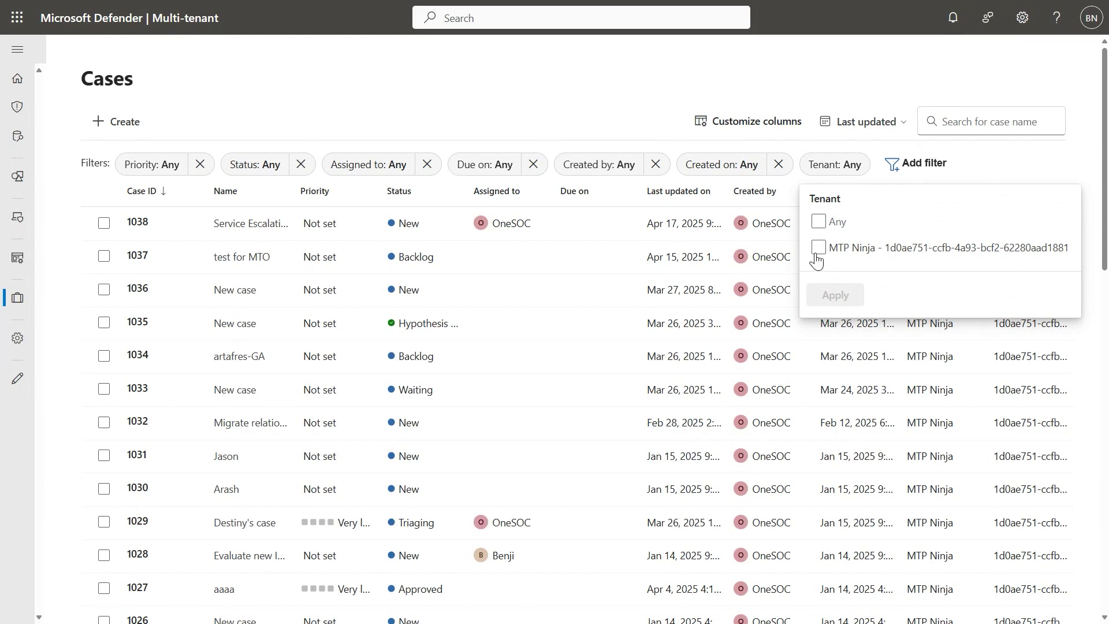
pyautogui.click(980, 173)
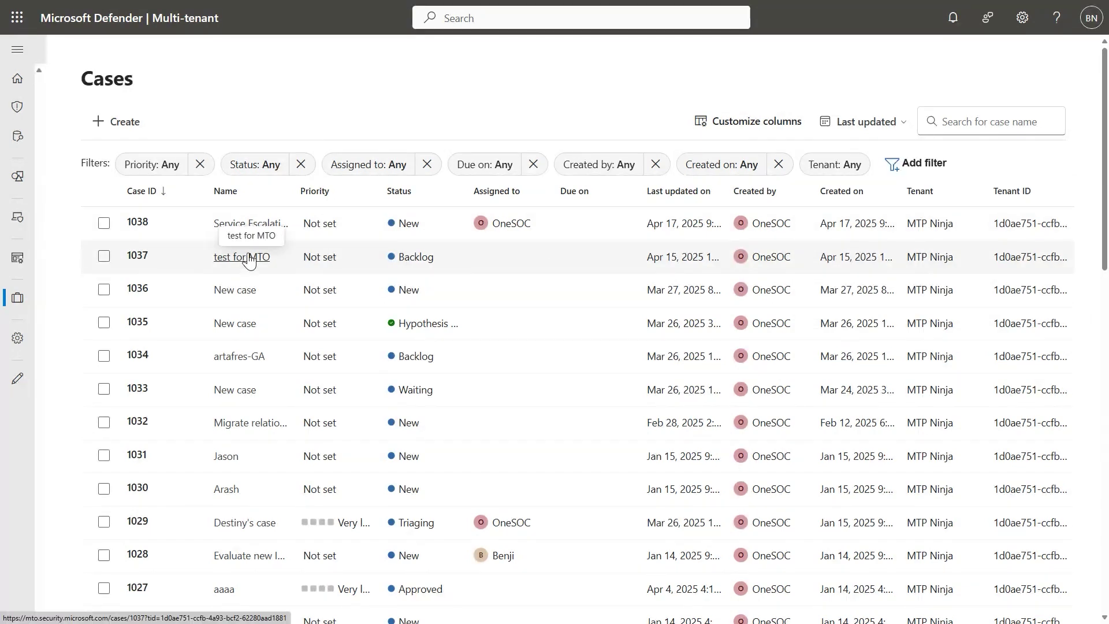
pyautogui.click(245, 225)
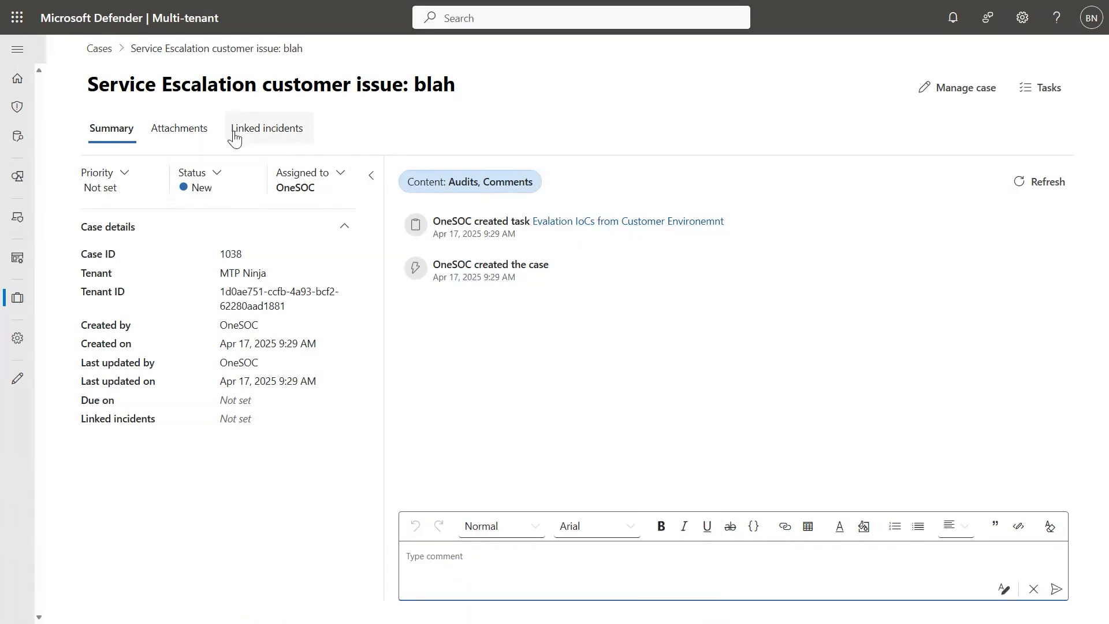
pyautogui.click(100, 49)
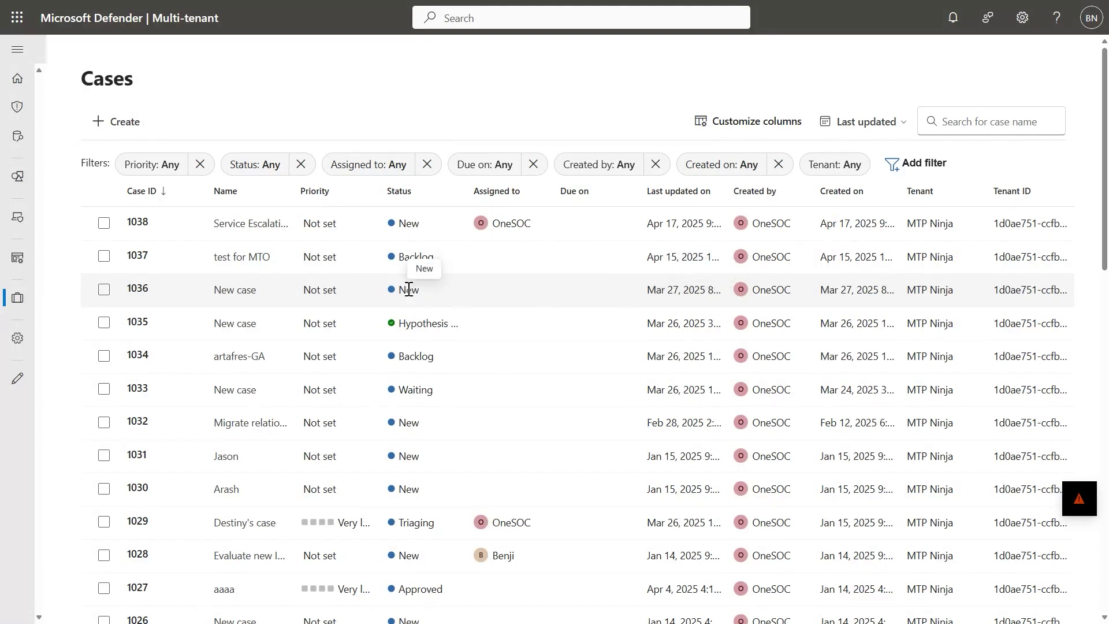
# Step: Start a new case for the MTP Ninja tenant and review the statuses available for it
pyautogui.click(128, 123)
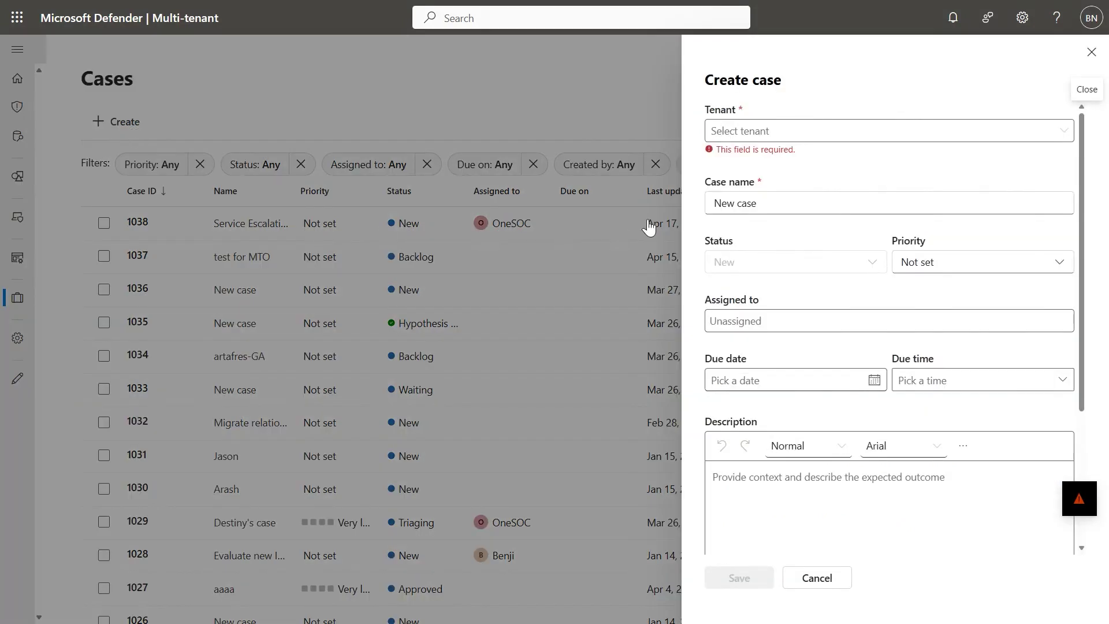
pyautogui.click(772, 138)
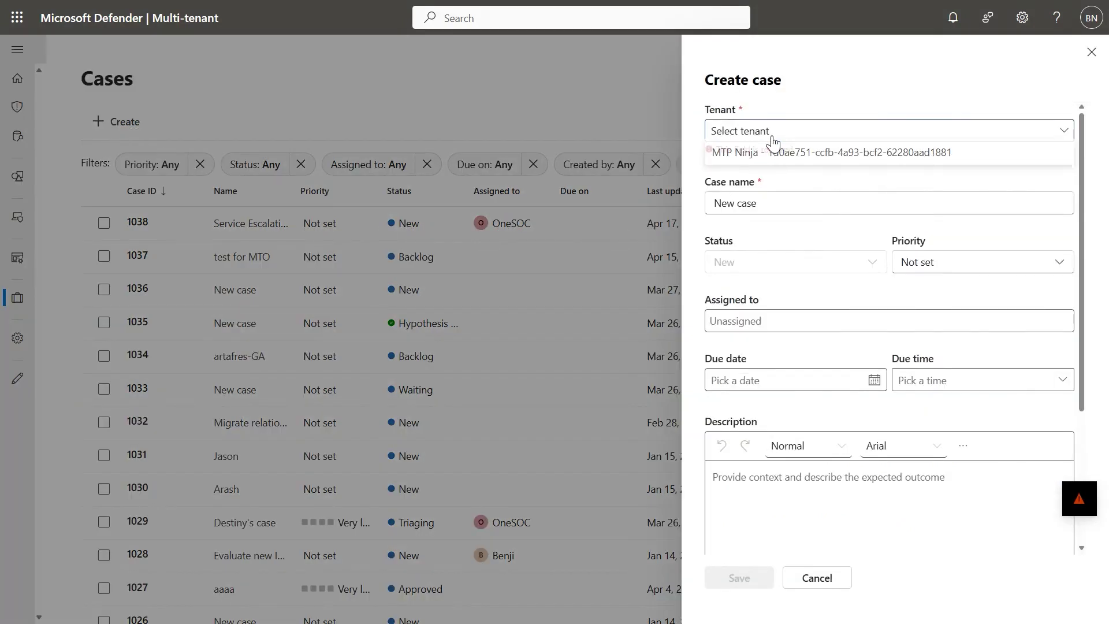
pyautogui.click(824, 157)
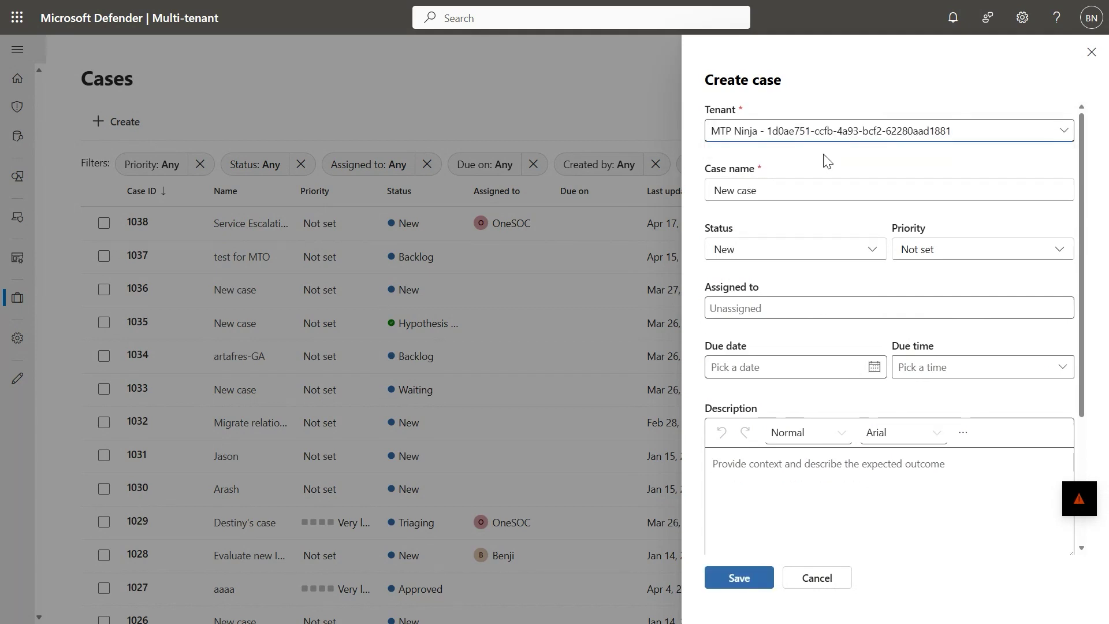
pyautogui.click(871, 253)
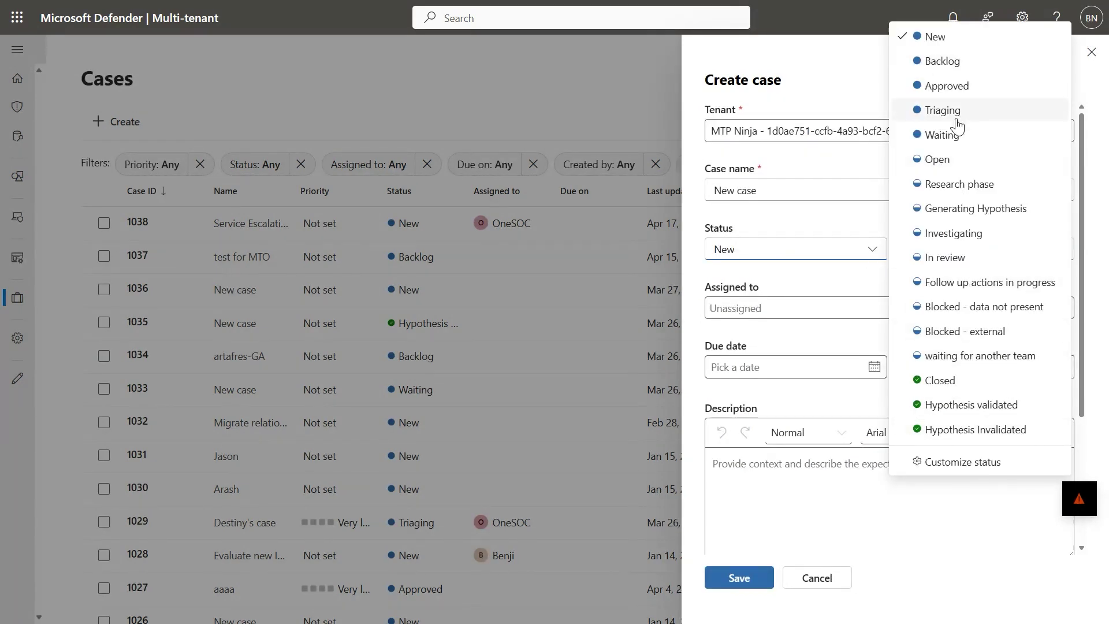
pyautogui.click(698, 225)
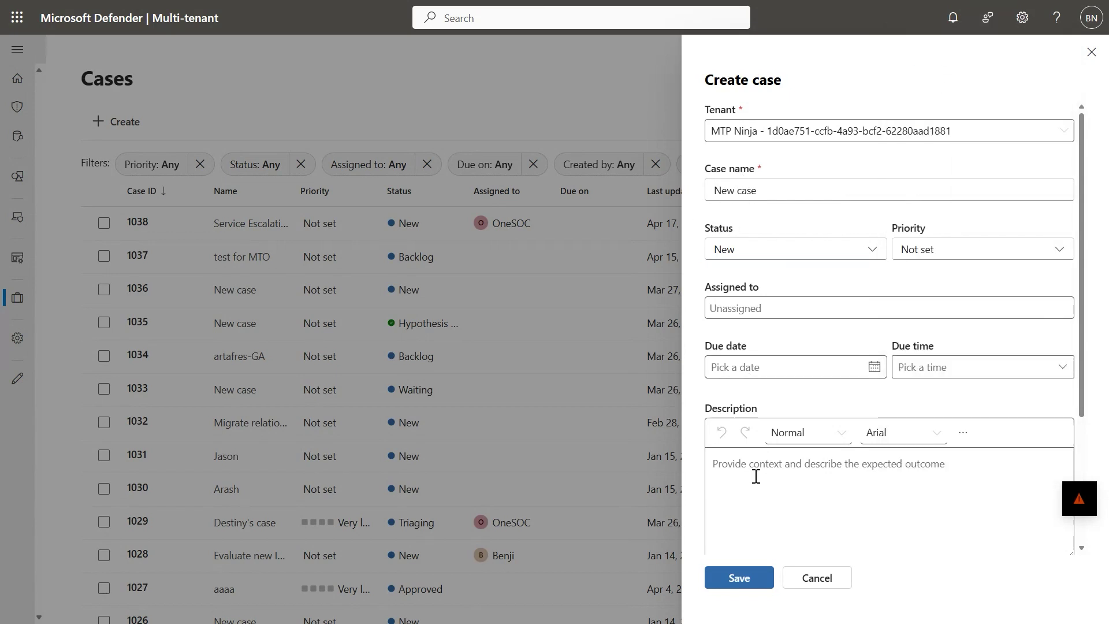